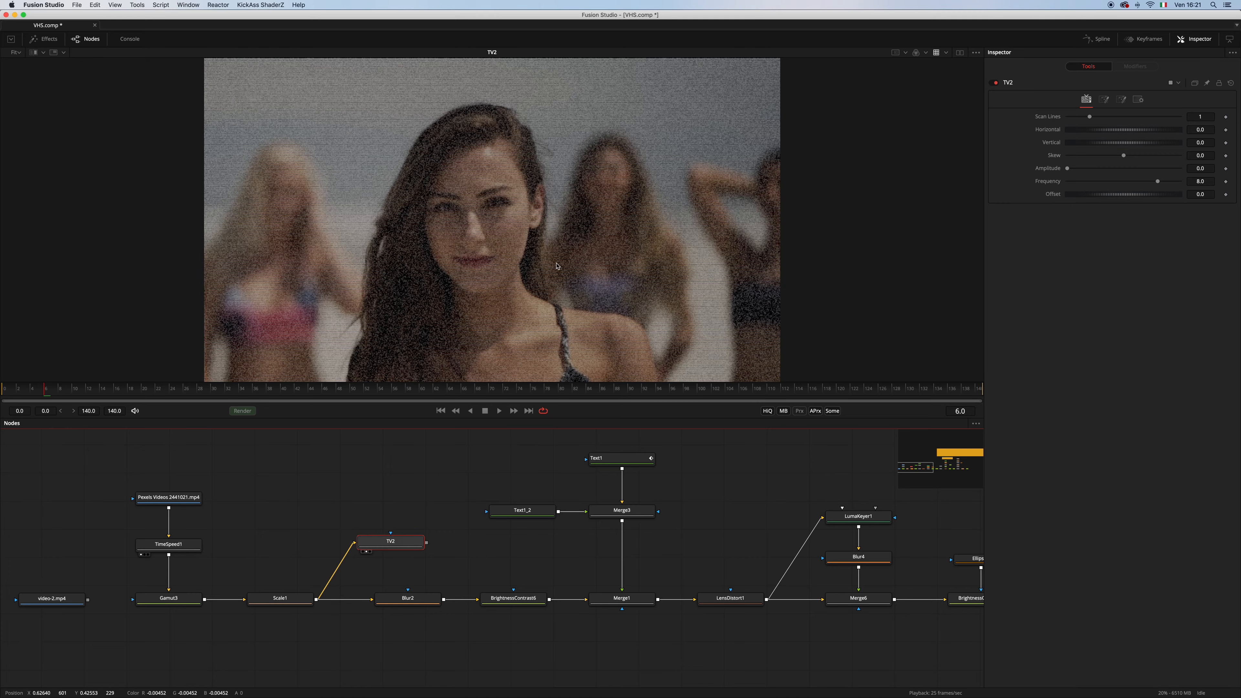
Play back the clip to review the TV2 effect, stop playback, and select the TV2 node
left_click(431, 476)
key("space")
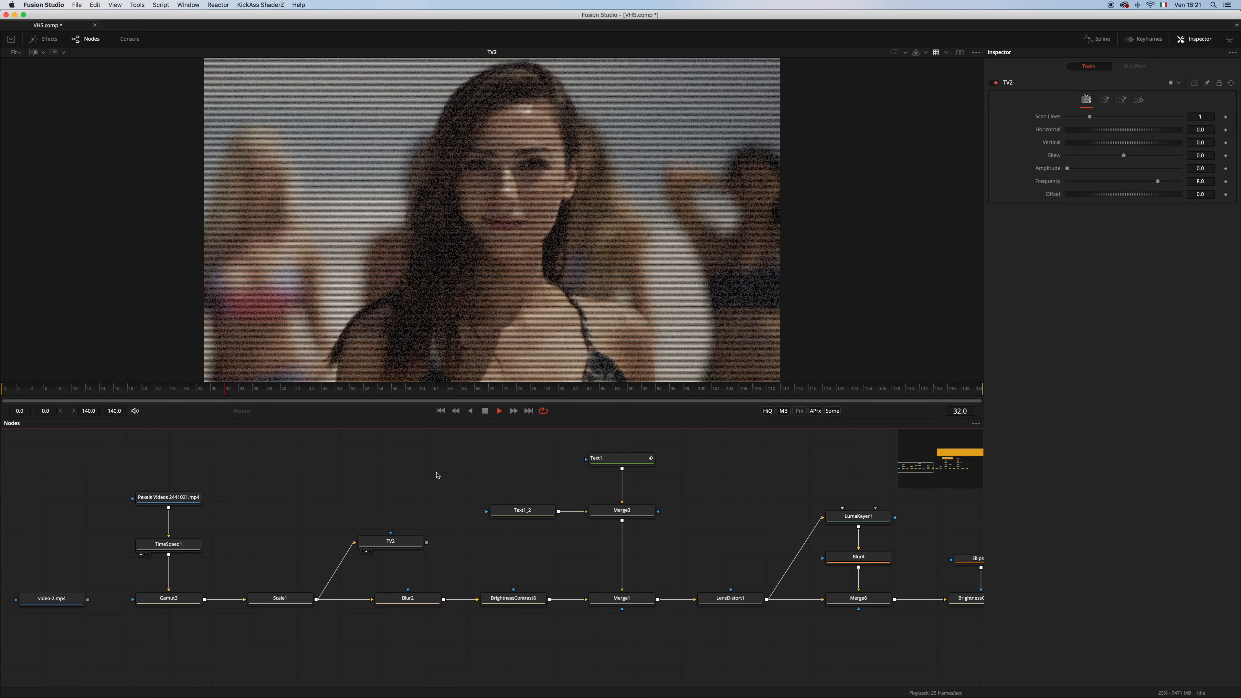
key("space")
left_click_drag(403, 541, 405, 537)
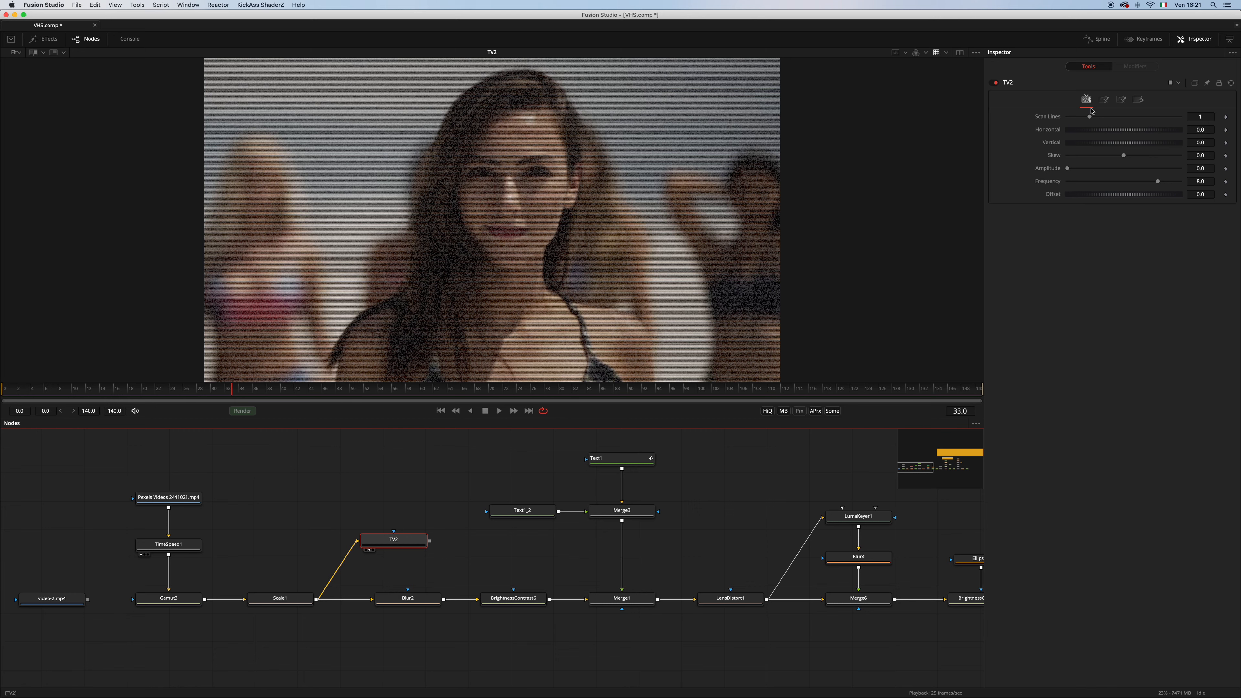
Animate the TV2 noise by driving its Random value with the expression time
left_click(1104, 100)
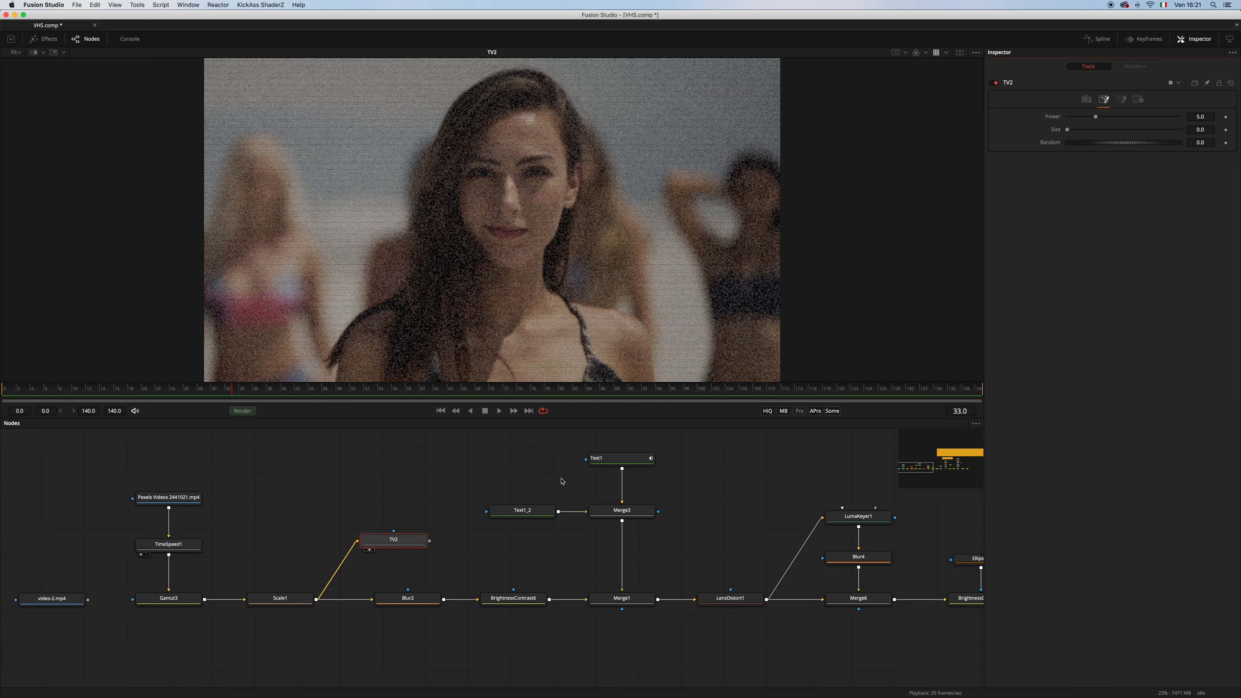
left_click(1087, 100)
right_click(1102, 101)
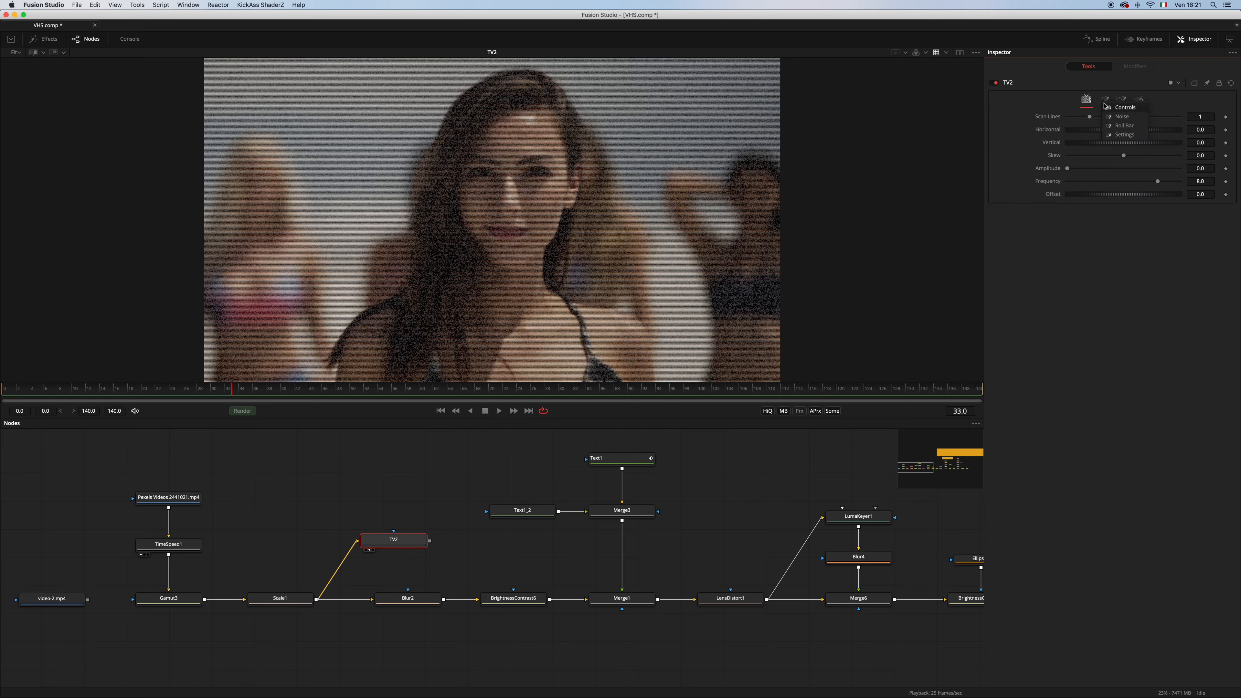
left_click(1121, 120)
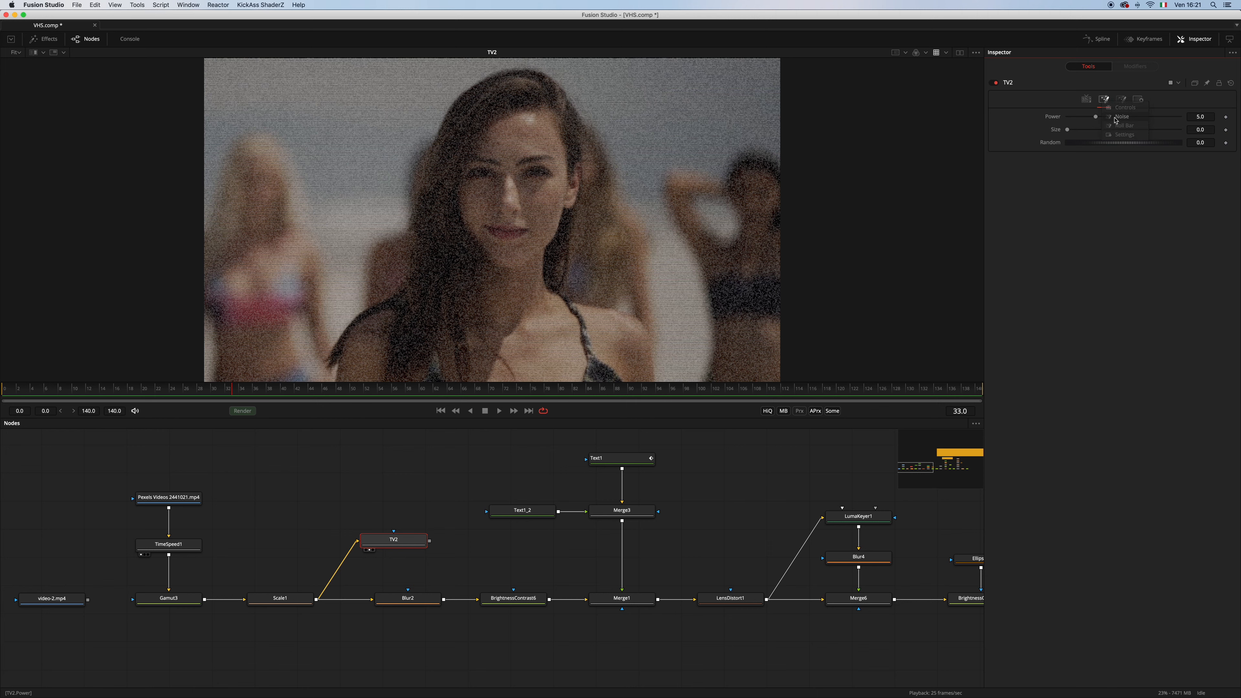
left_click(1088, 101)
left_click(1105, 100)
right_click(1051, 145)
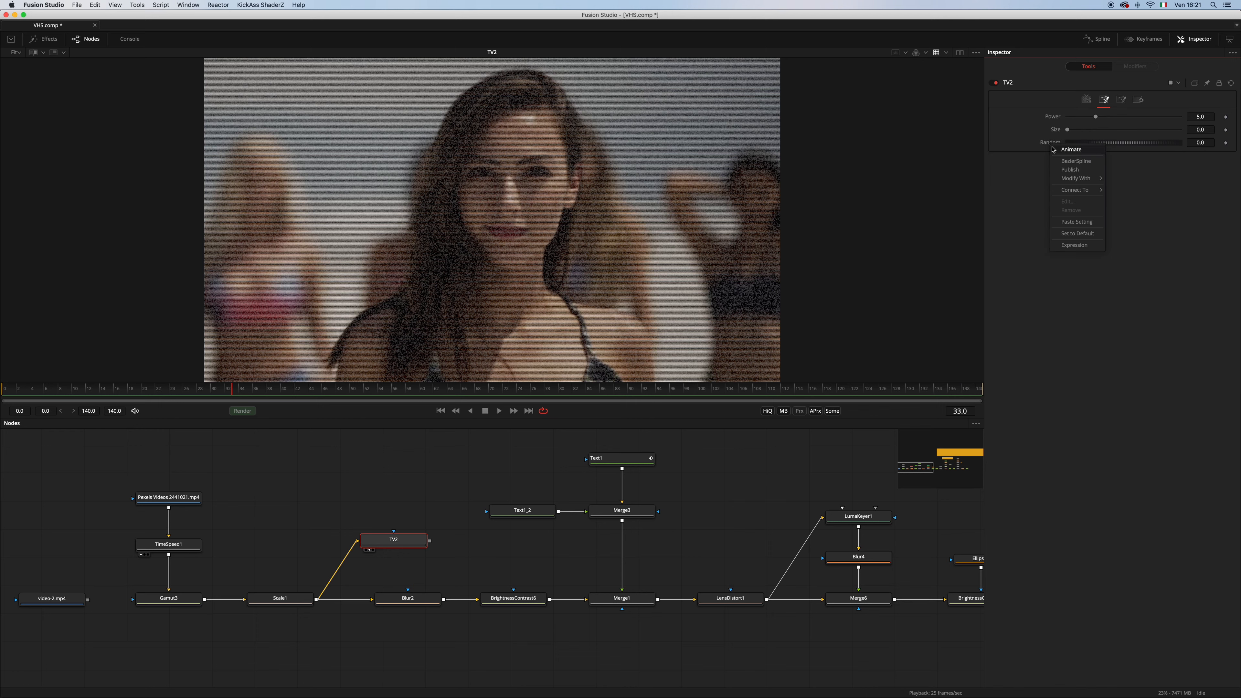
left_click(1074, 246)
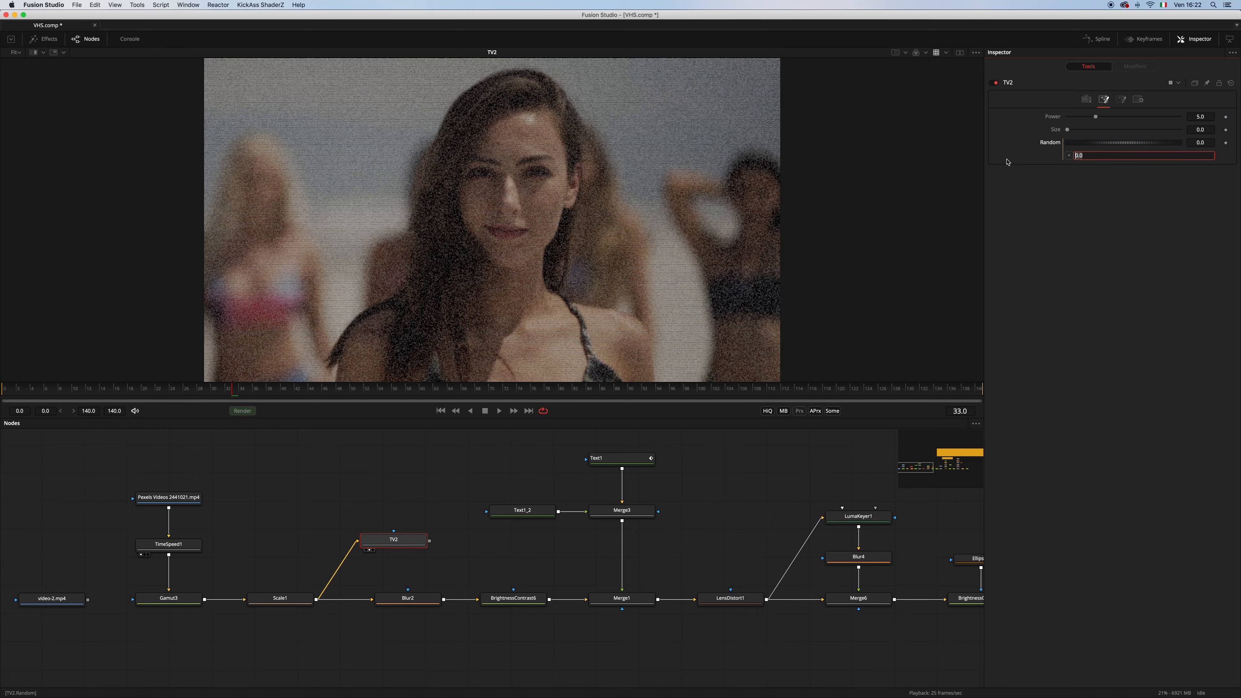
type("time")
key("Return")
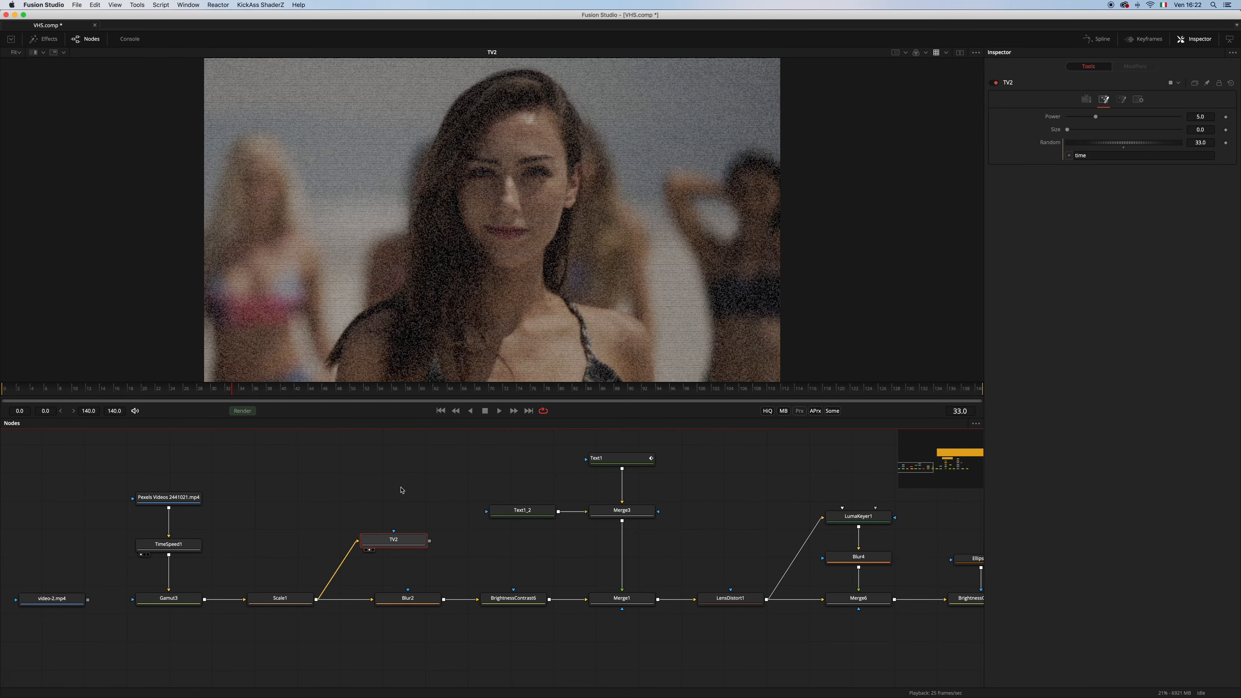
With the clip playing, reduce TV2's noise Power to about 1.37 and raise Scan Lines to 2
key("space")
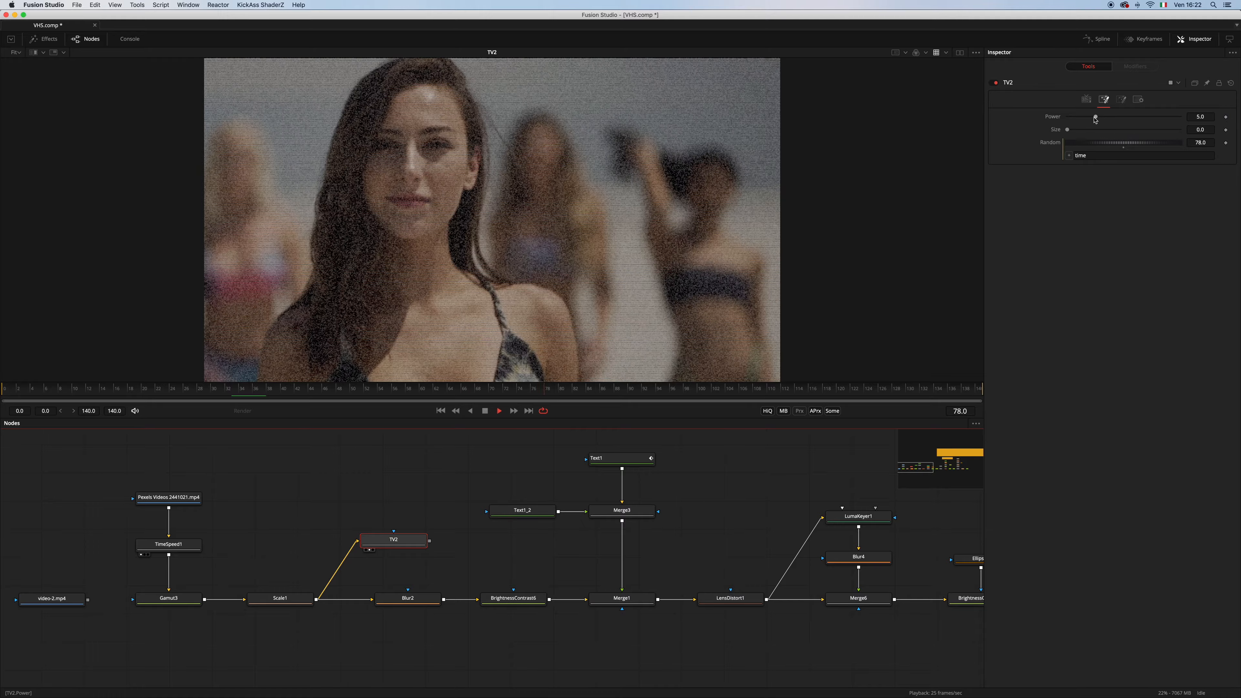
left_click_drag(1096, 117, 1075, 118)
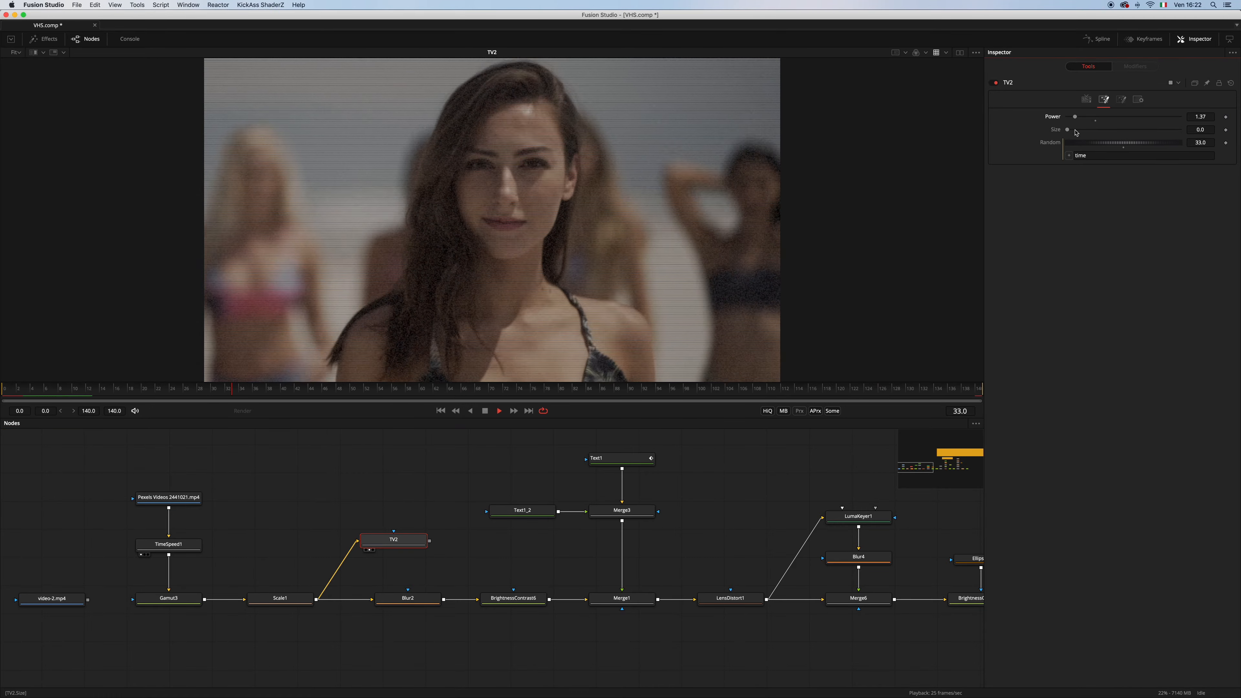
left_click(1087, 100)
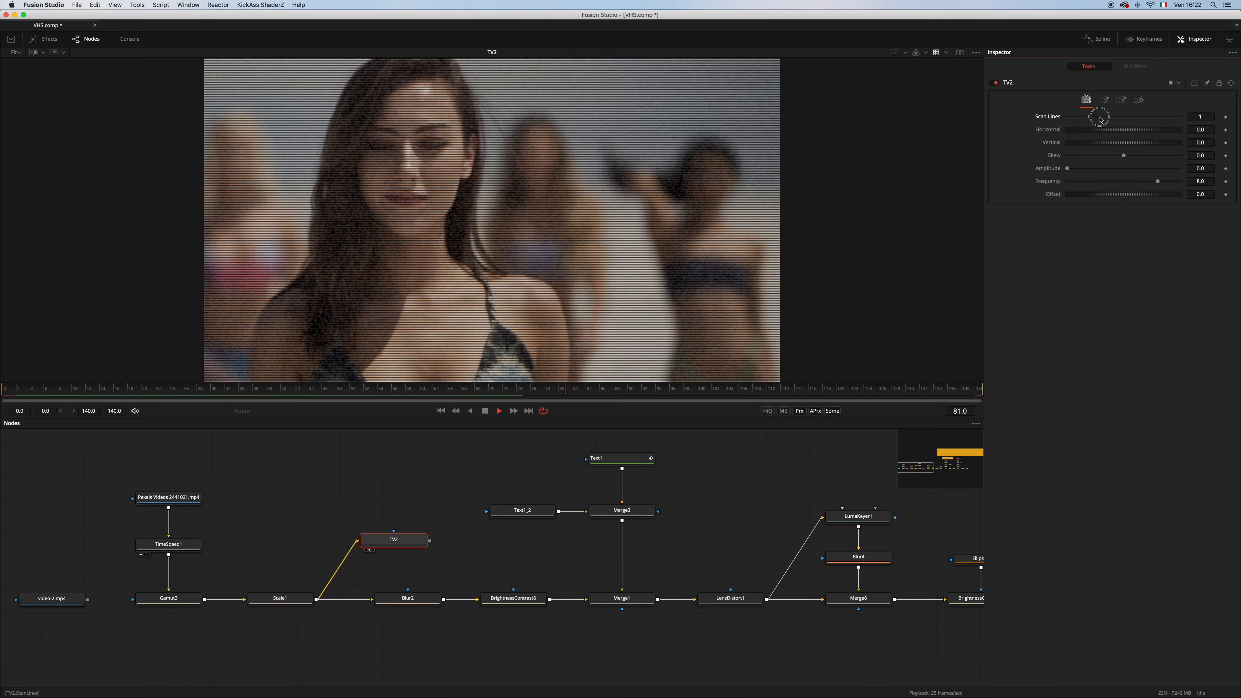
left_click_drag(1100, 119, 1112, 117)
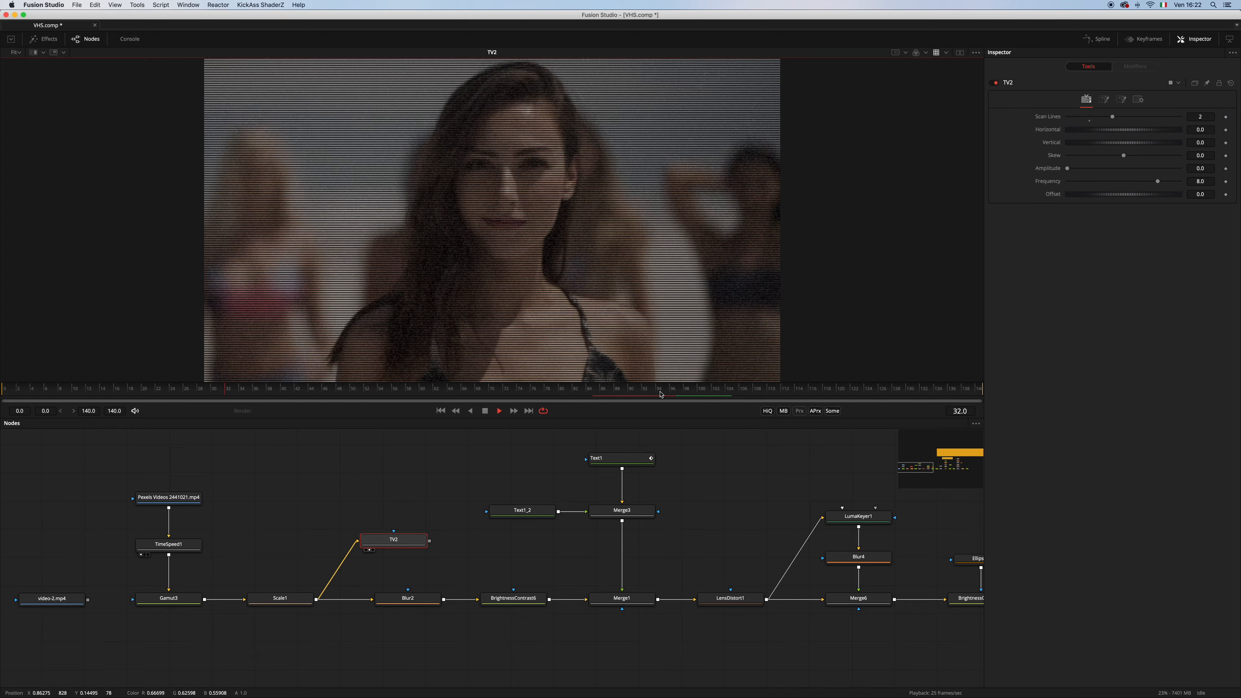
left_click_drag(638, 417, 639, 488)
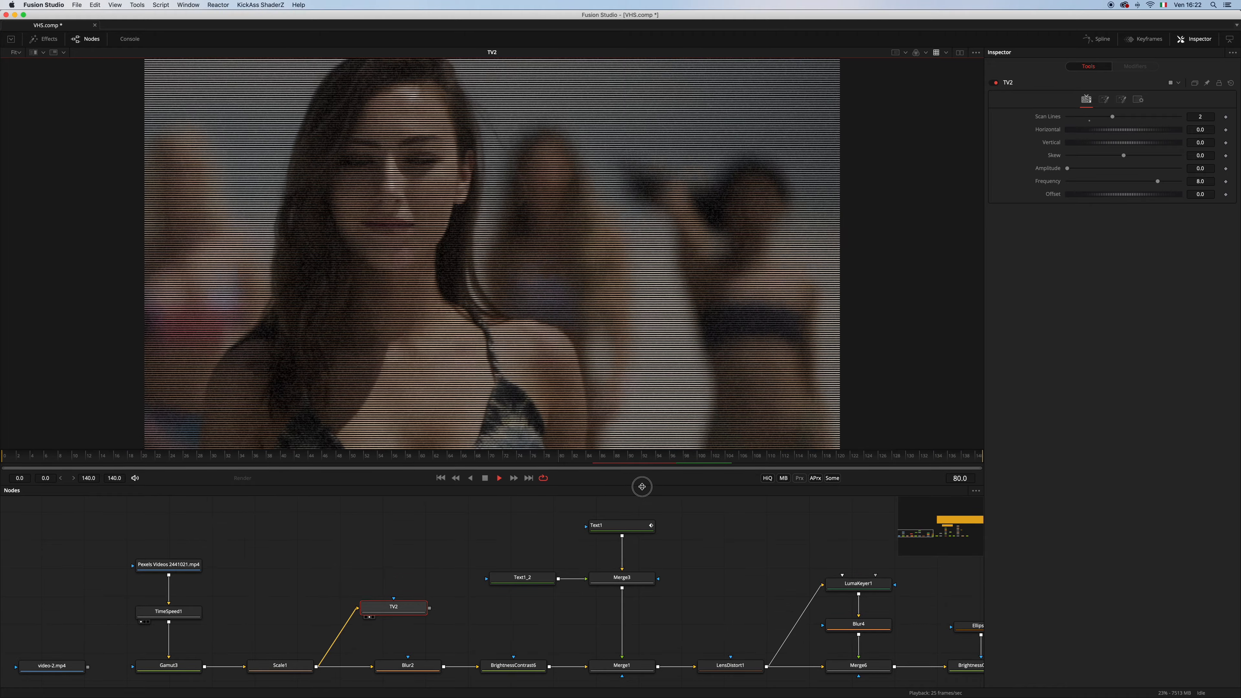
left_click_drag(541, 488, 541, 498)
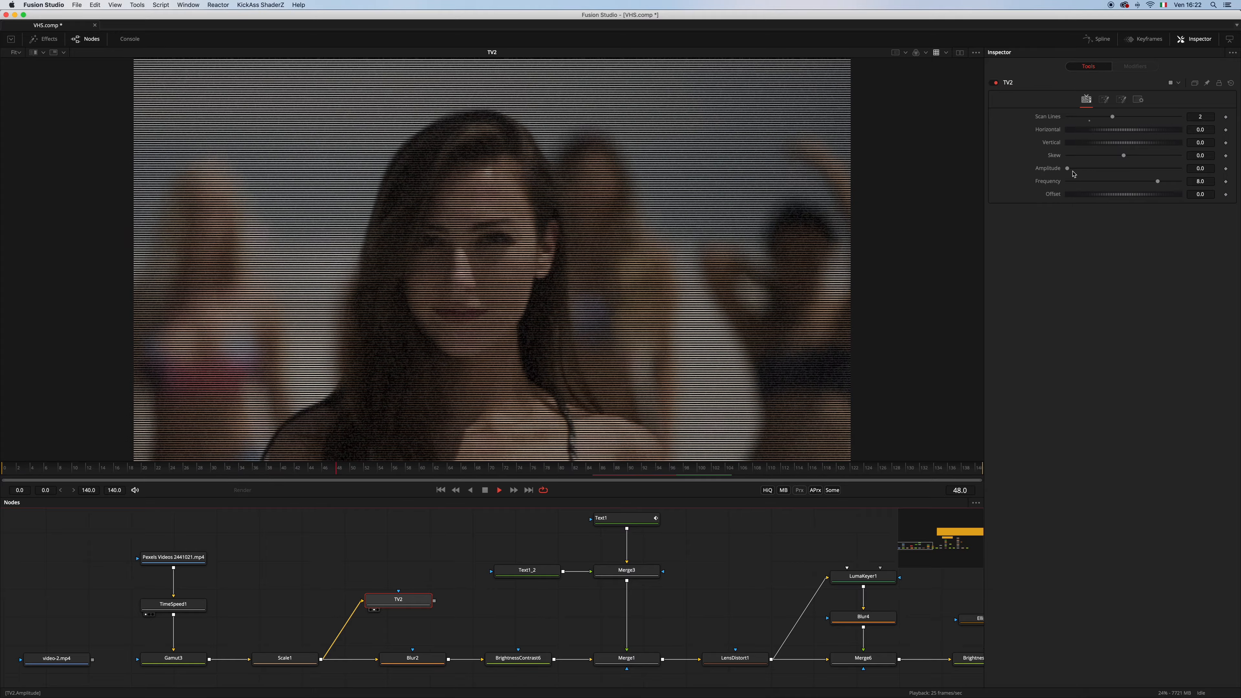
Adjust TV2's wave distortion to Amplitude 0.34 and Frequency 10.0, and return its Offset to 0.0
mouse_move(1069, 170)
left_mouse_down()
mouse_move(1163, 188)
mouse_move(1133, 196)
mouse_move(1195, 197)
mouse_move(1010, 195)
mouse_move(1132, 185)
left_mouse_up()
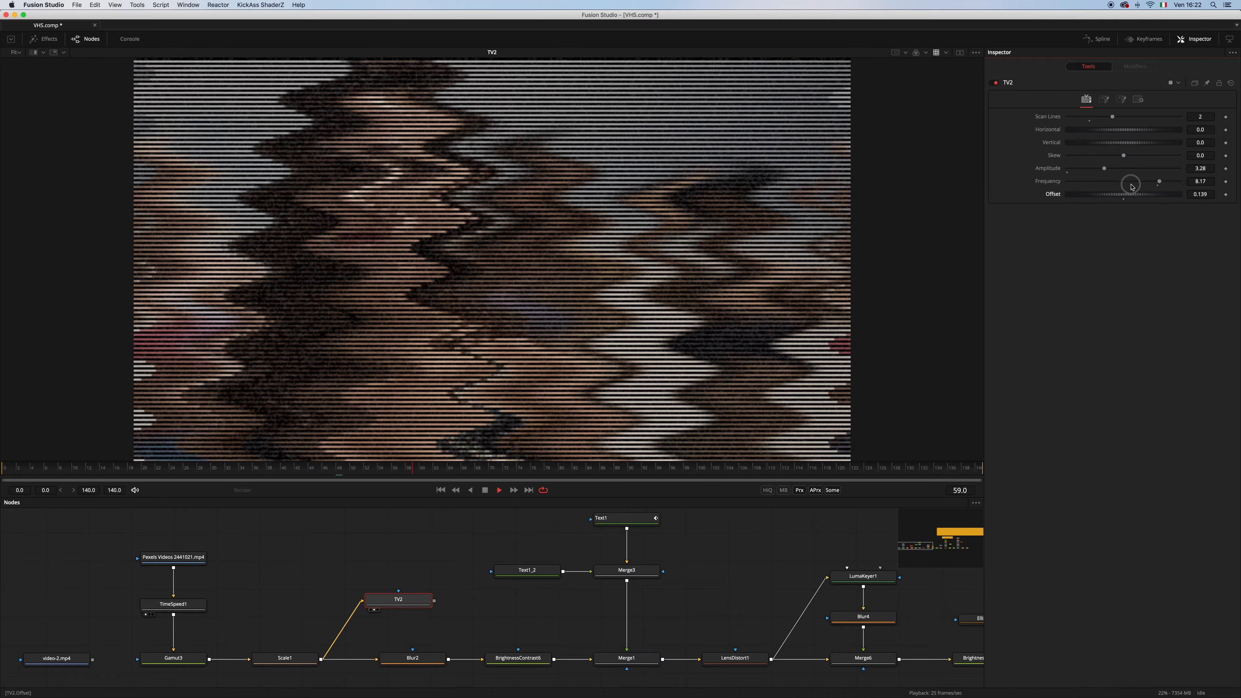
right_click(1053, 196)
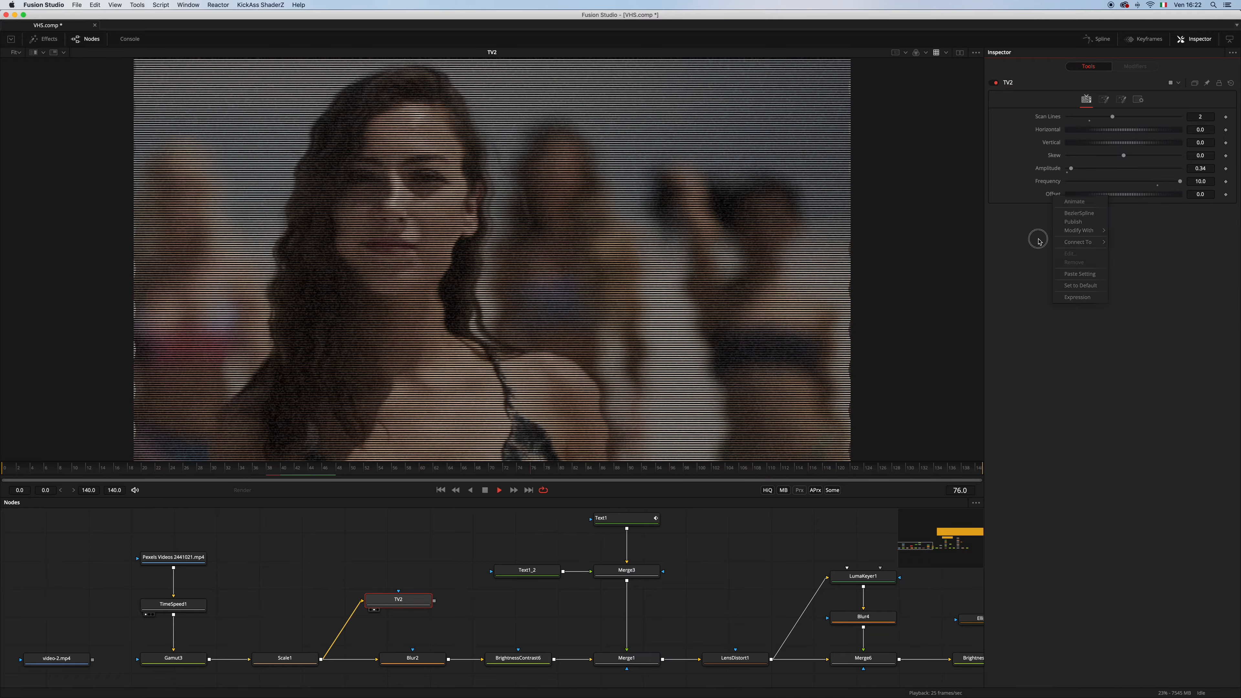
left_click(1039, 240)
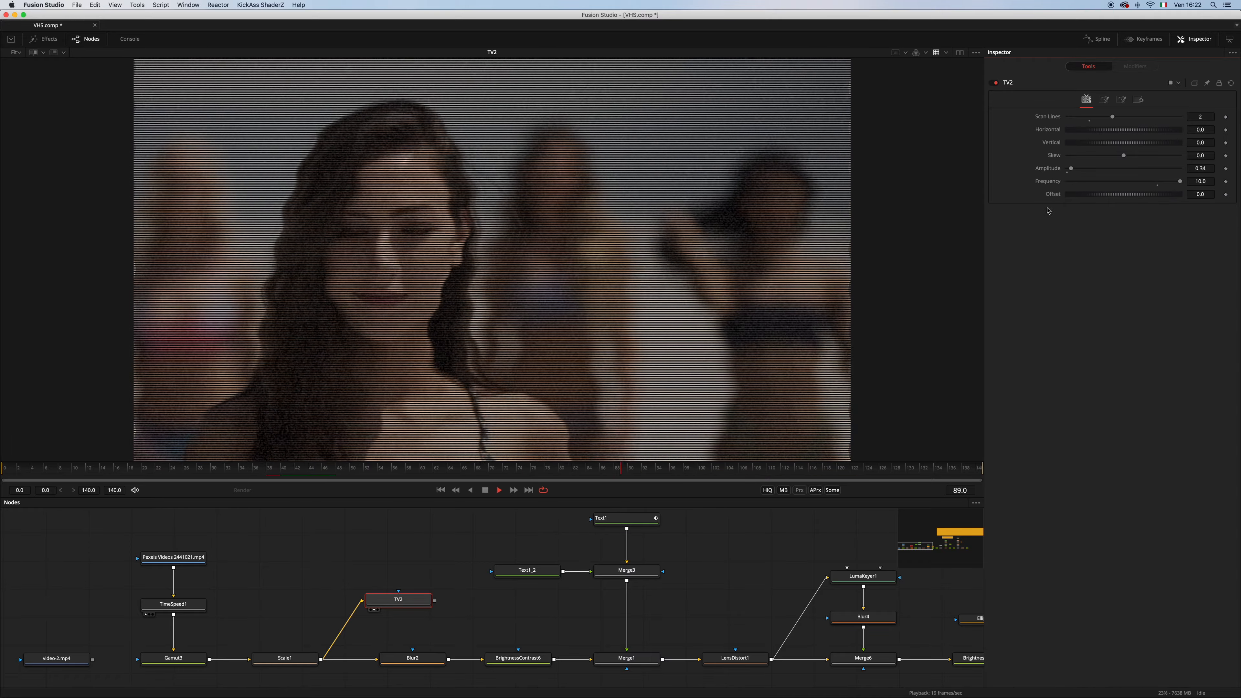
Drive TV2's Offset with the expression math.rad(time*5)
right_click(1052, 196)
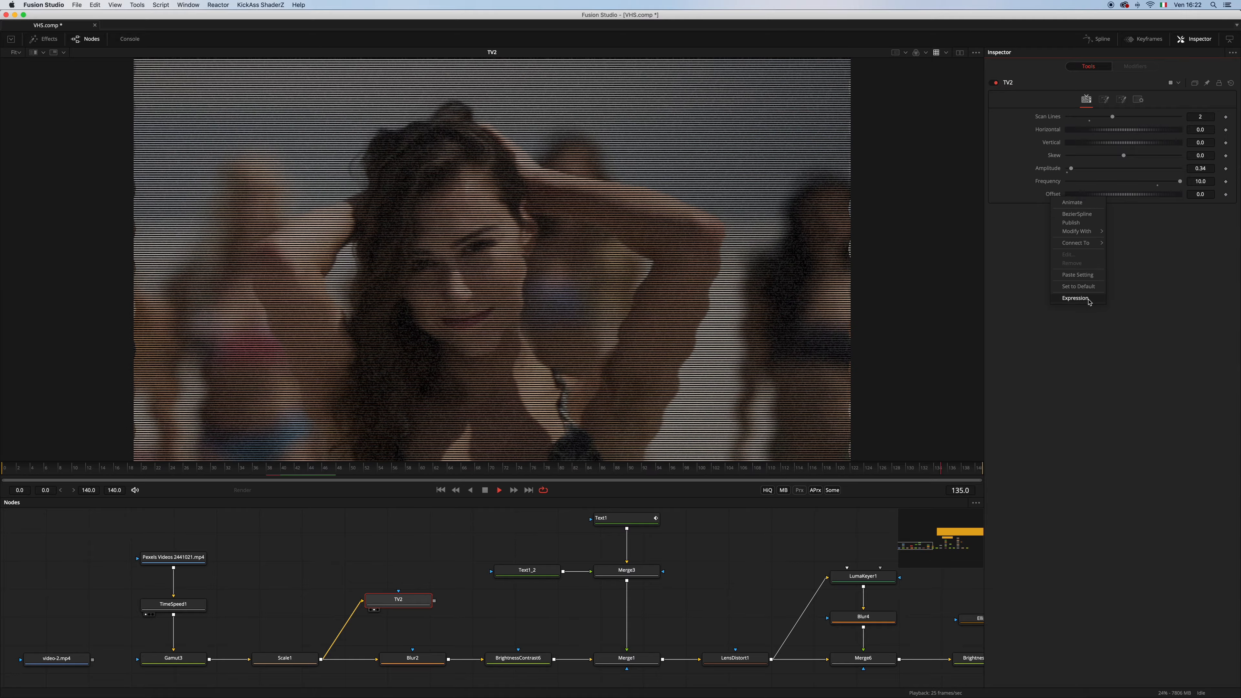
left_click(1075, 298)
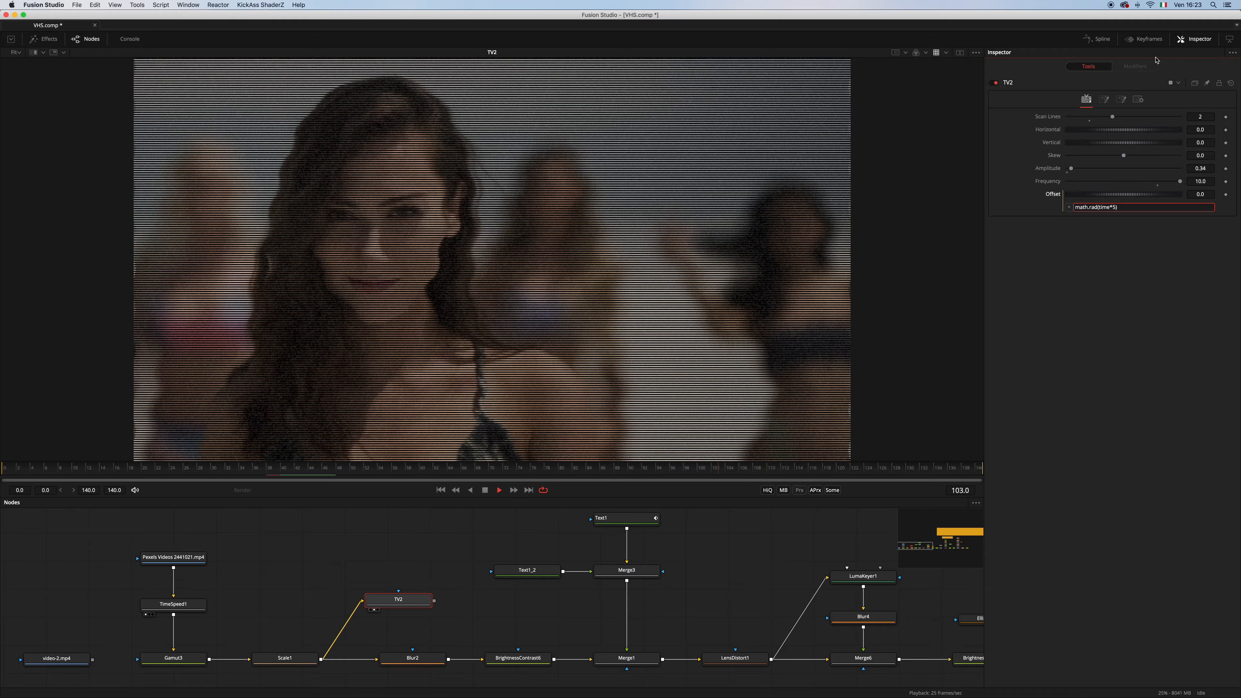
key("Tab")
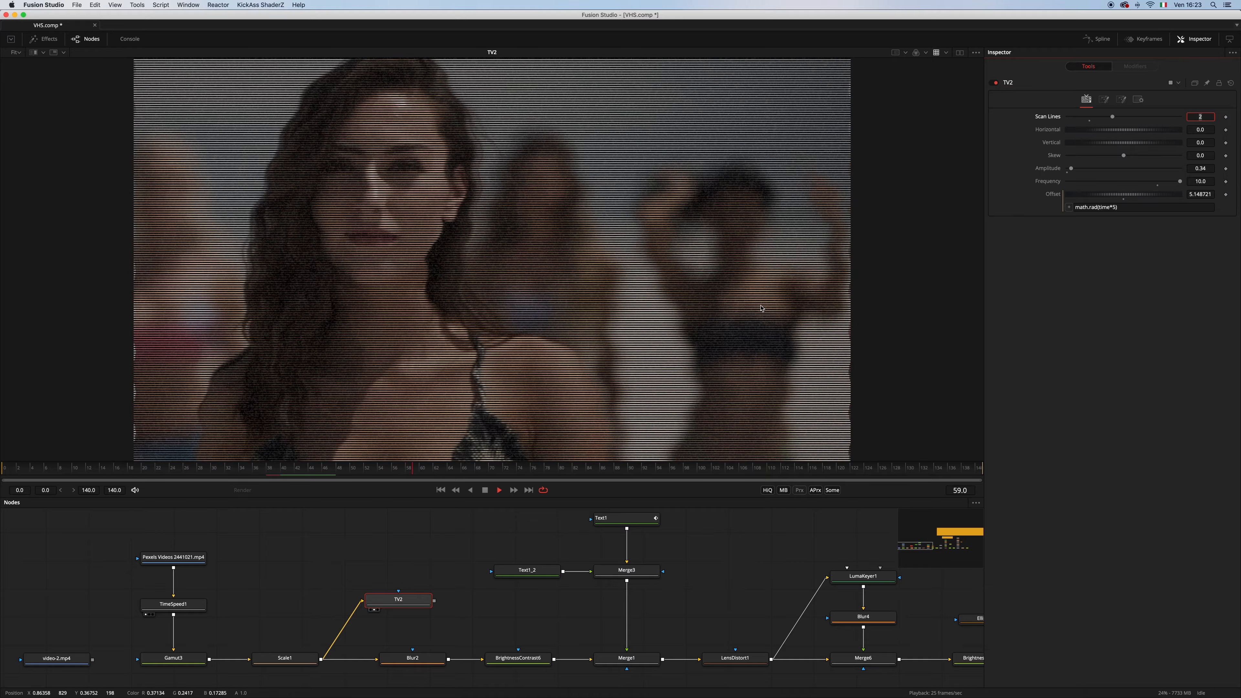
Change TV2's Offset expression to 1-math.rad(time*5) and lower the Amplitude to 0.15
left_click(1076, 207)
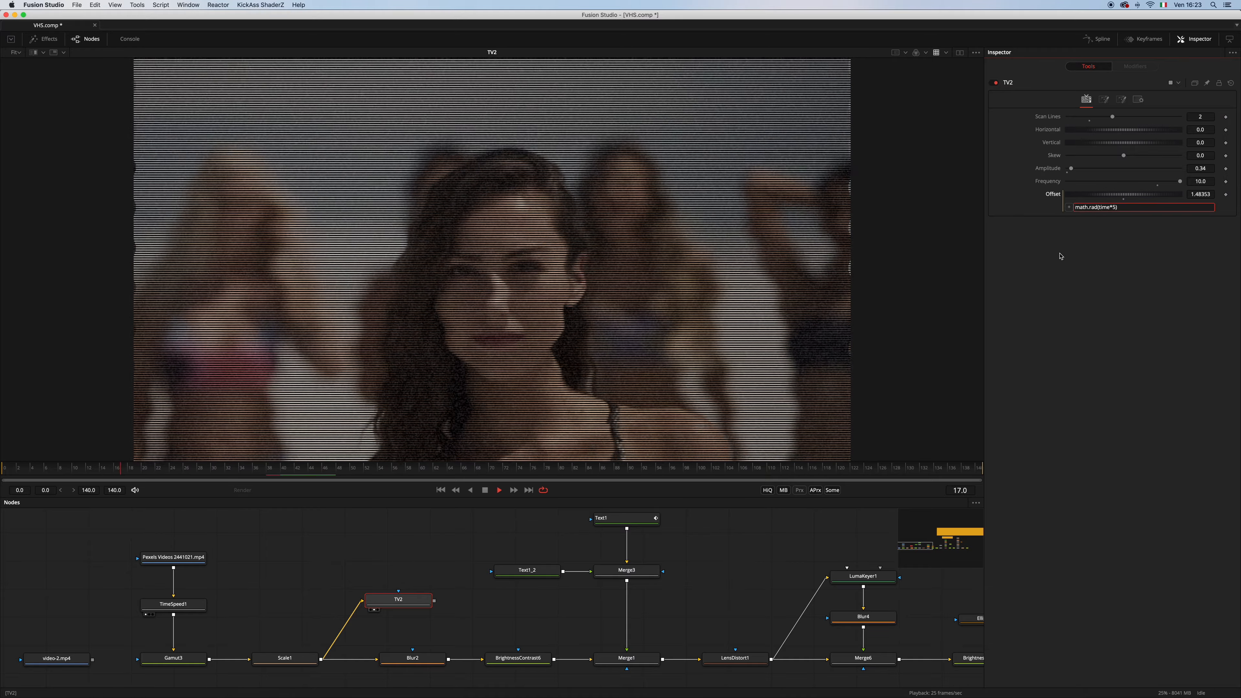
type("1-")
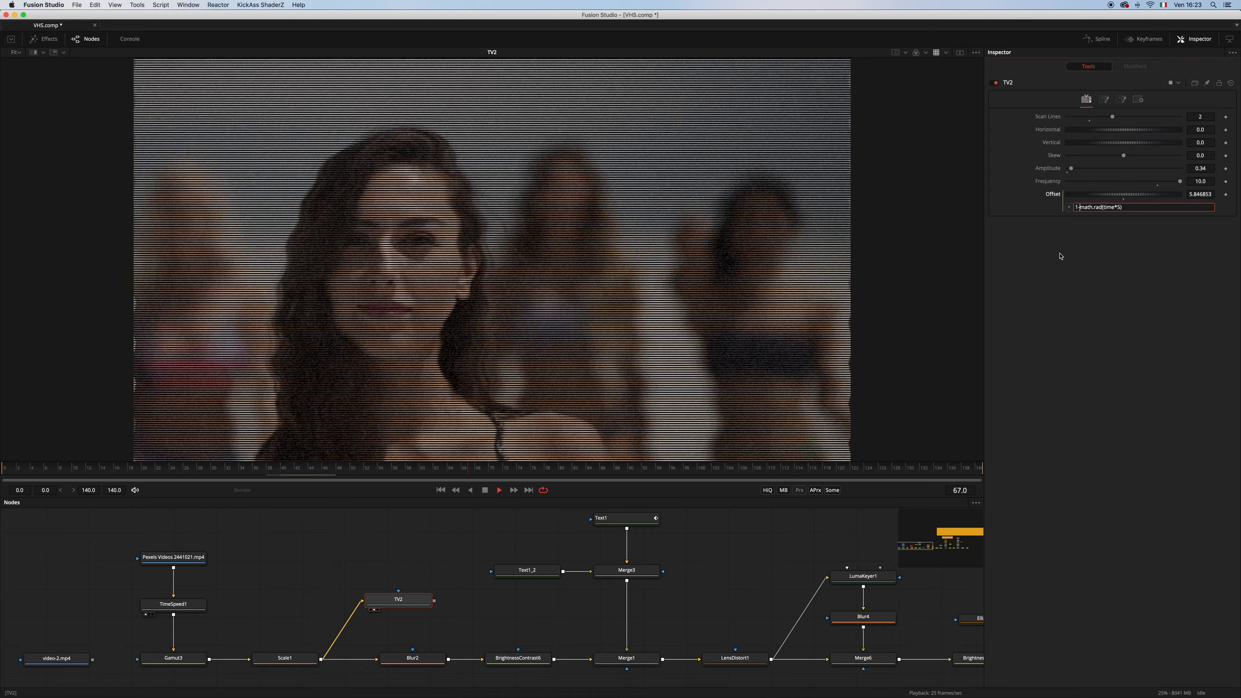
key("Return")
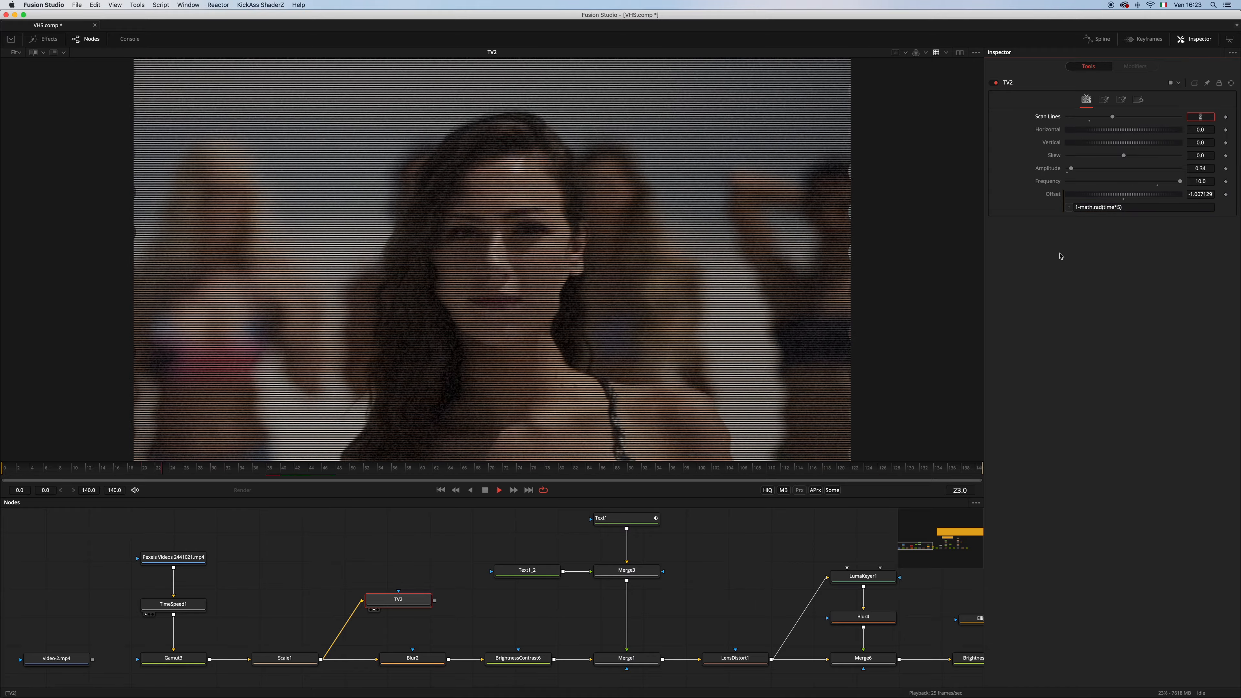
left_click_drag(1072, 168, 1070, 169)
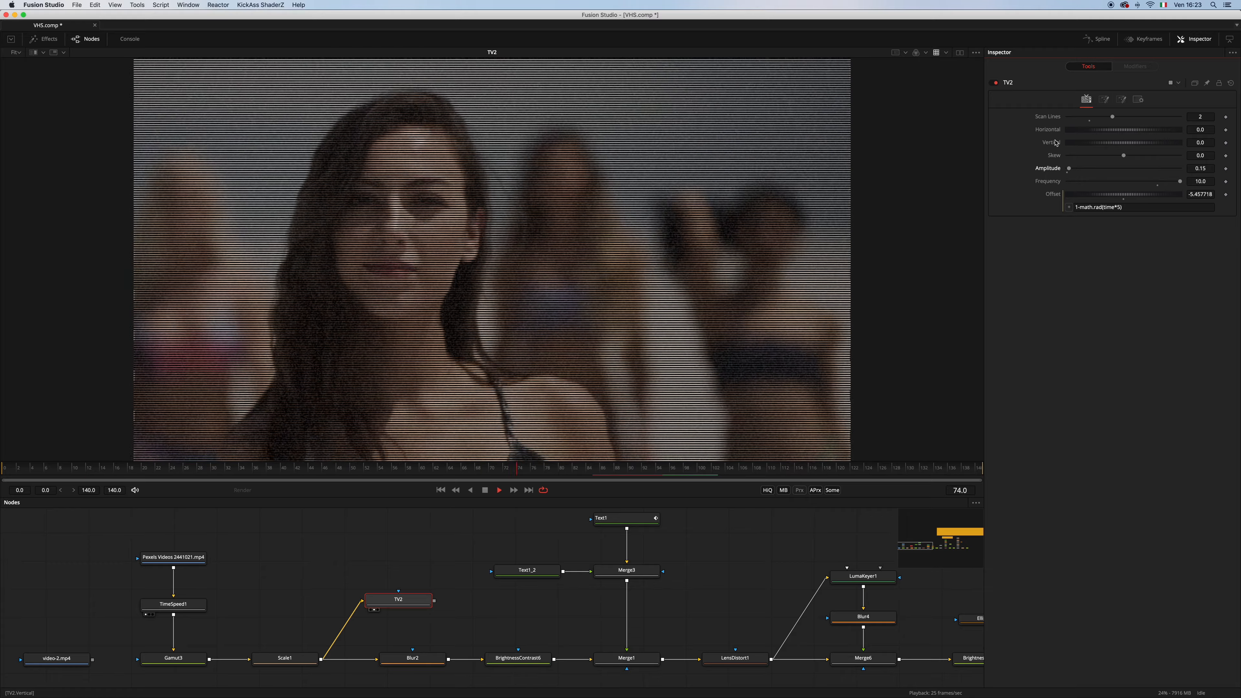
Try shifting the TV2 picture with the Horizontal and Vertical values, and return both to 0.0
left_click_drag(1101, 131, 1138, 146)
left_click(1124, 147)
left_click(1126, 133)
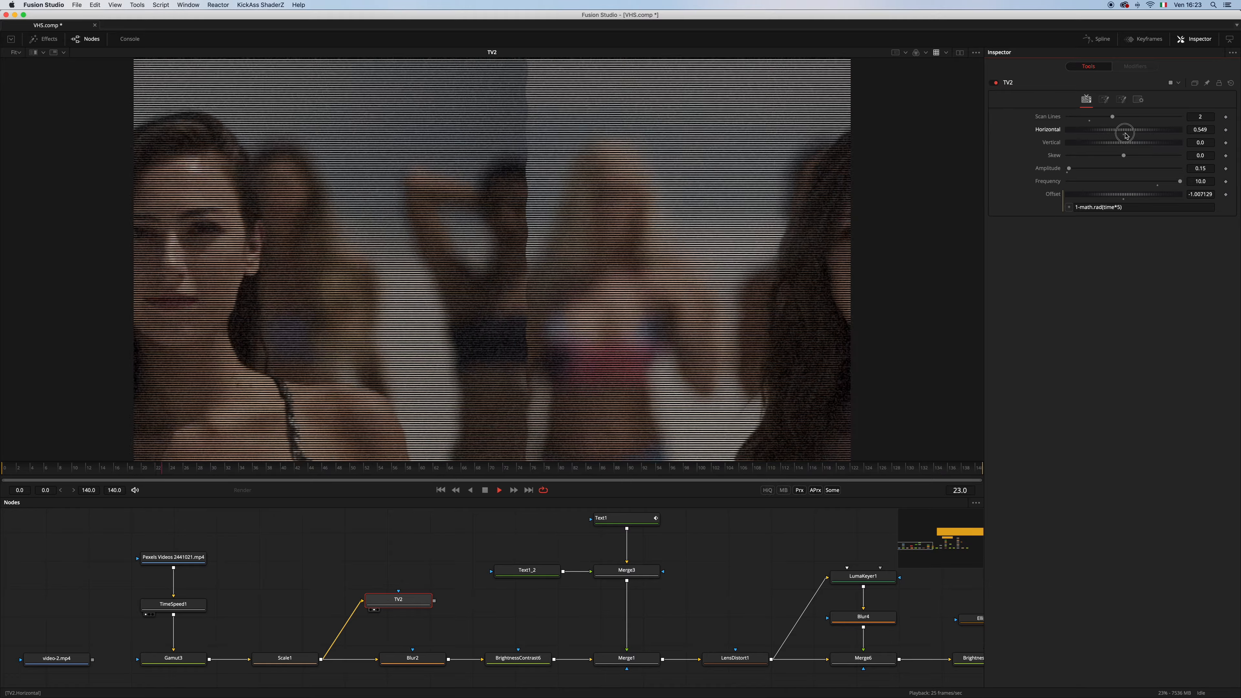
left_click(1124, 134)
Connect TV2's Horizontal value to the existing Perturb1 modifier's Value
right_click(1057, 132)
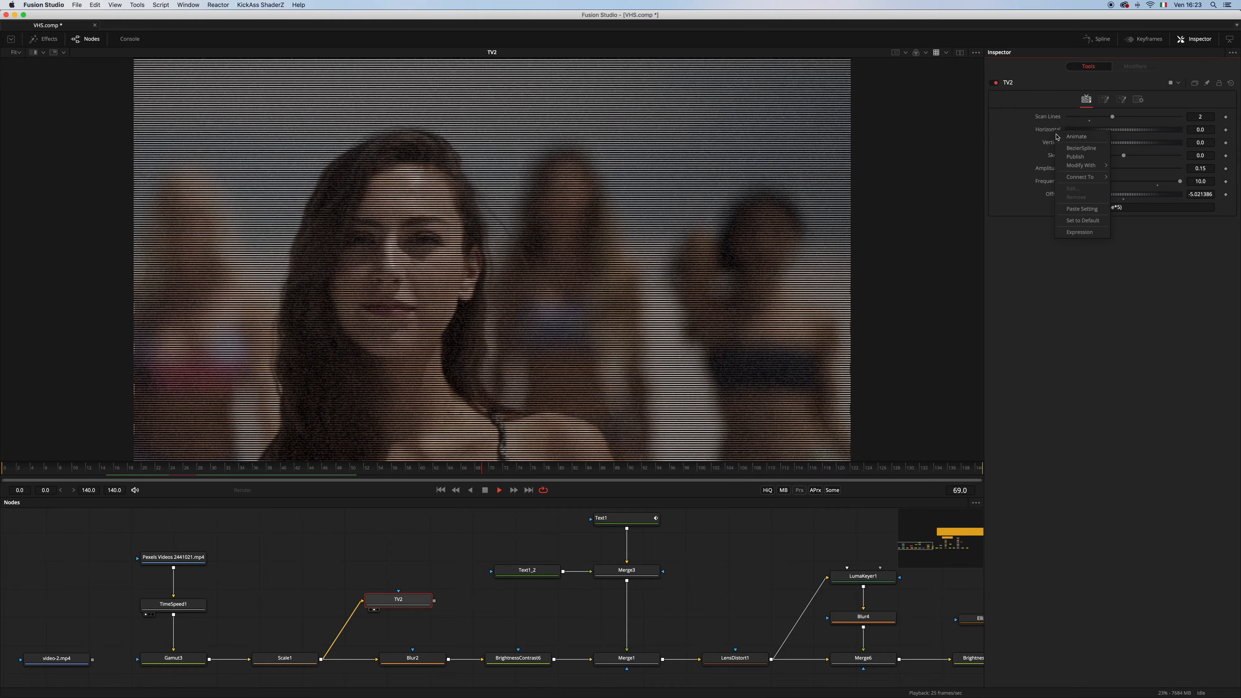
mouse_move(1084, 180)
mouse_move(1133, 179)
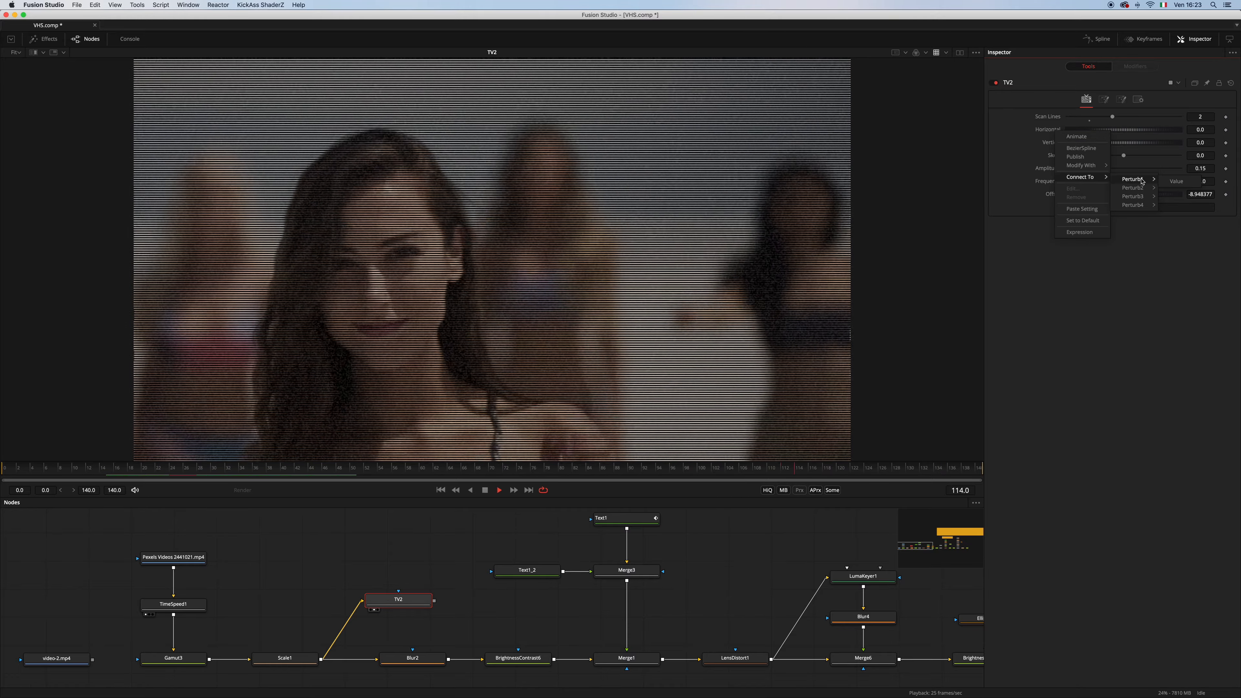
left_click(1171, 180)
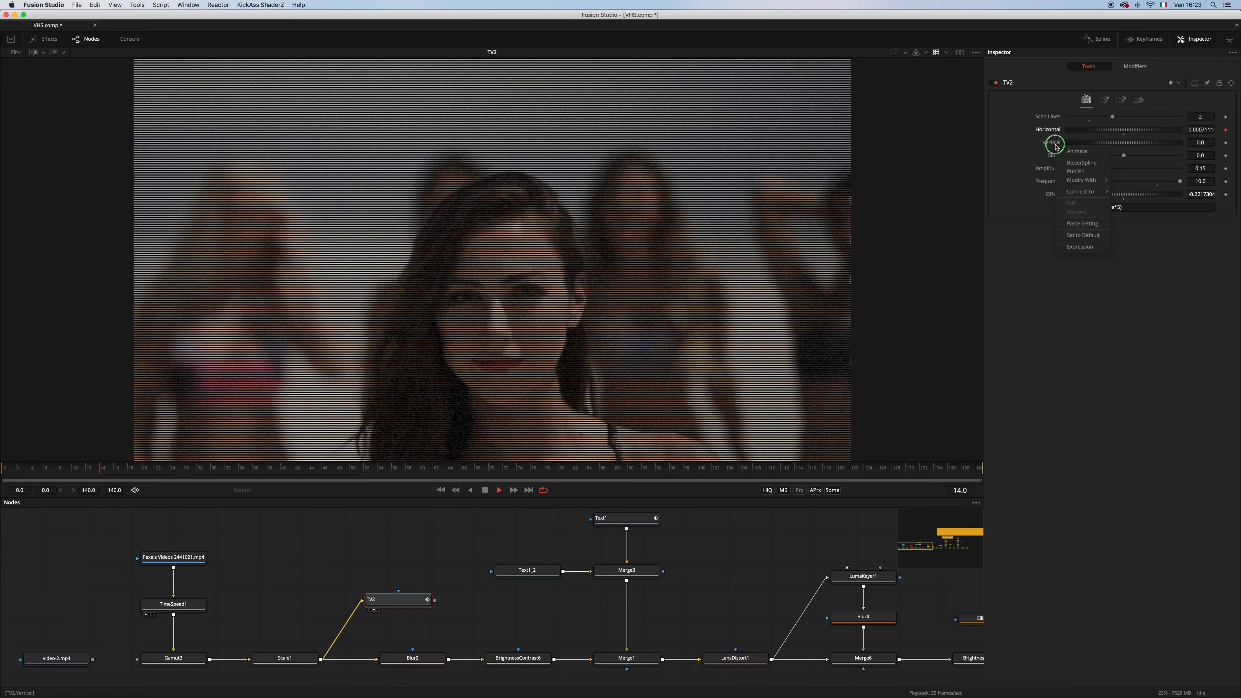
Connect TV2's Vertical value to the existing Perturb2 modifier's Value
right_click(1056, 146)
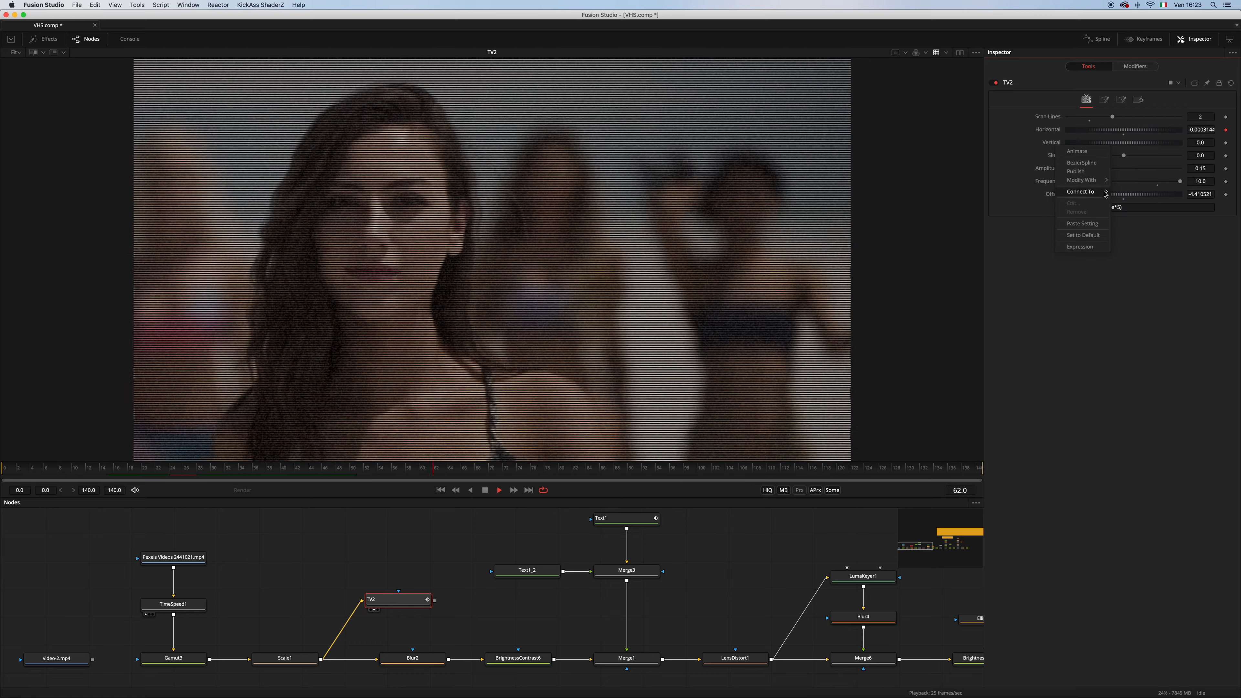
mouse_move(1098, 193)
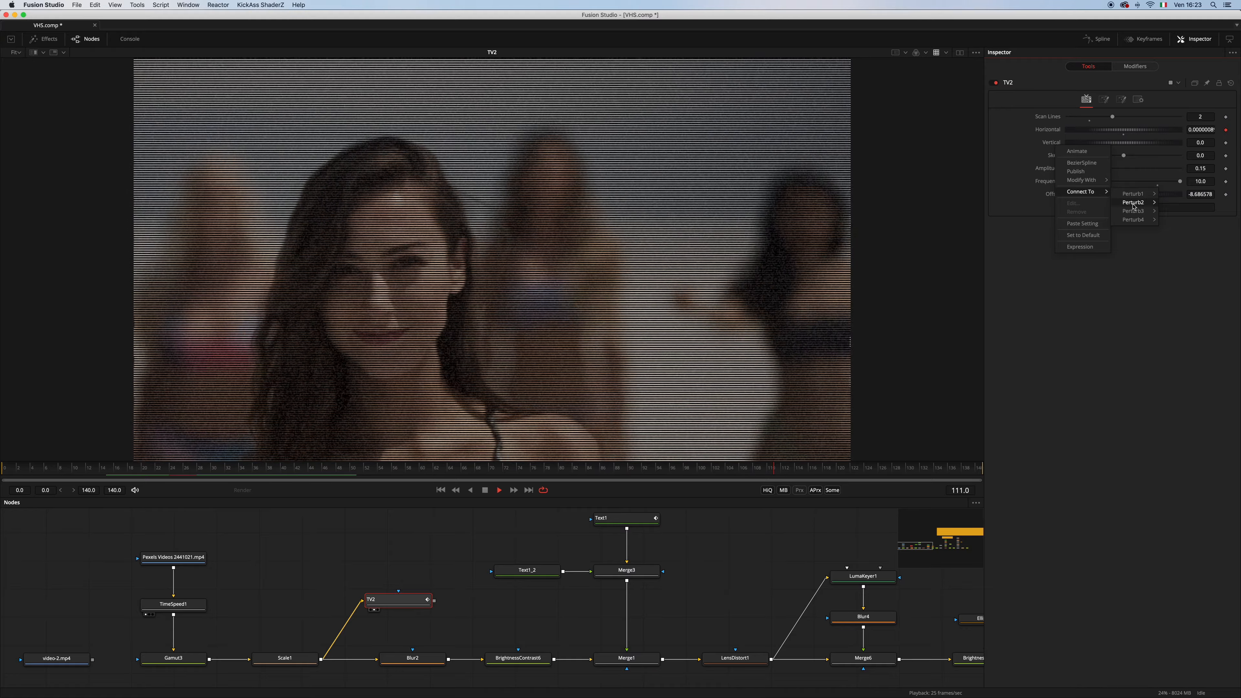
left_click(1166, 206)
Connect TV2's Frequency to the existing Perturb4 modifier's Value
right_click(1056, 182)
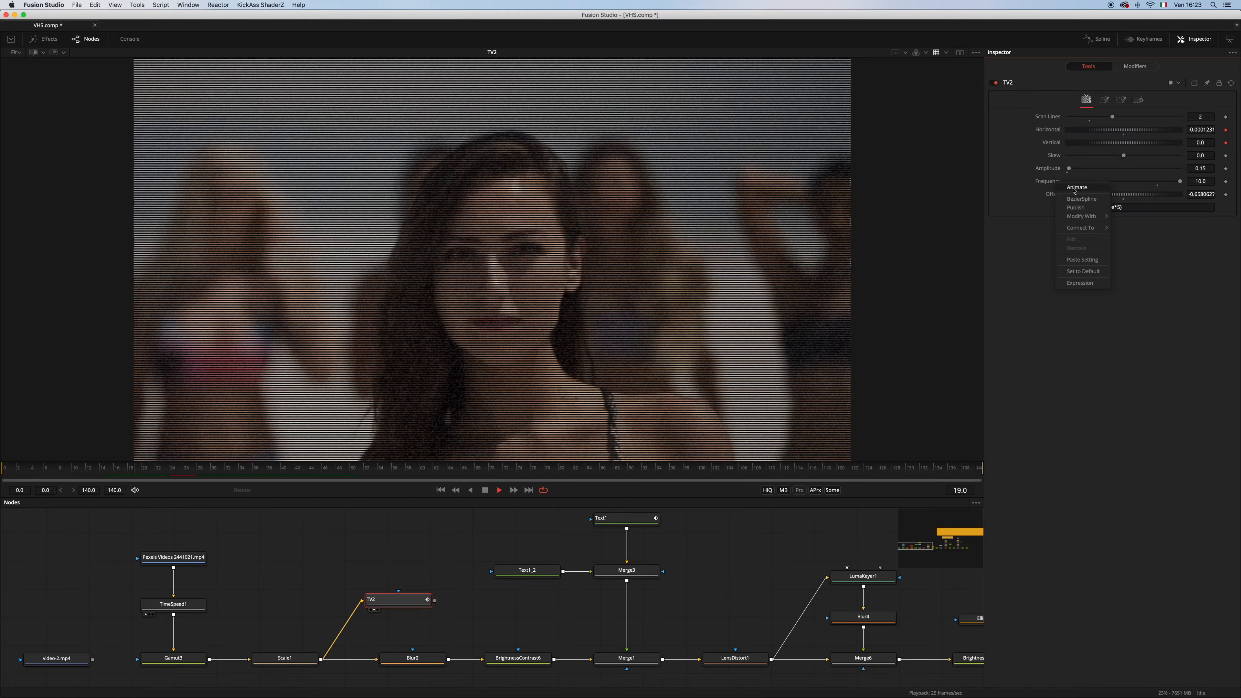
mouse_move(1100, 232)
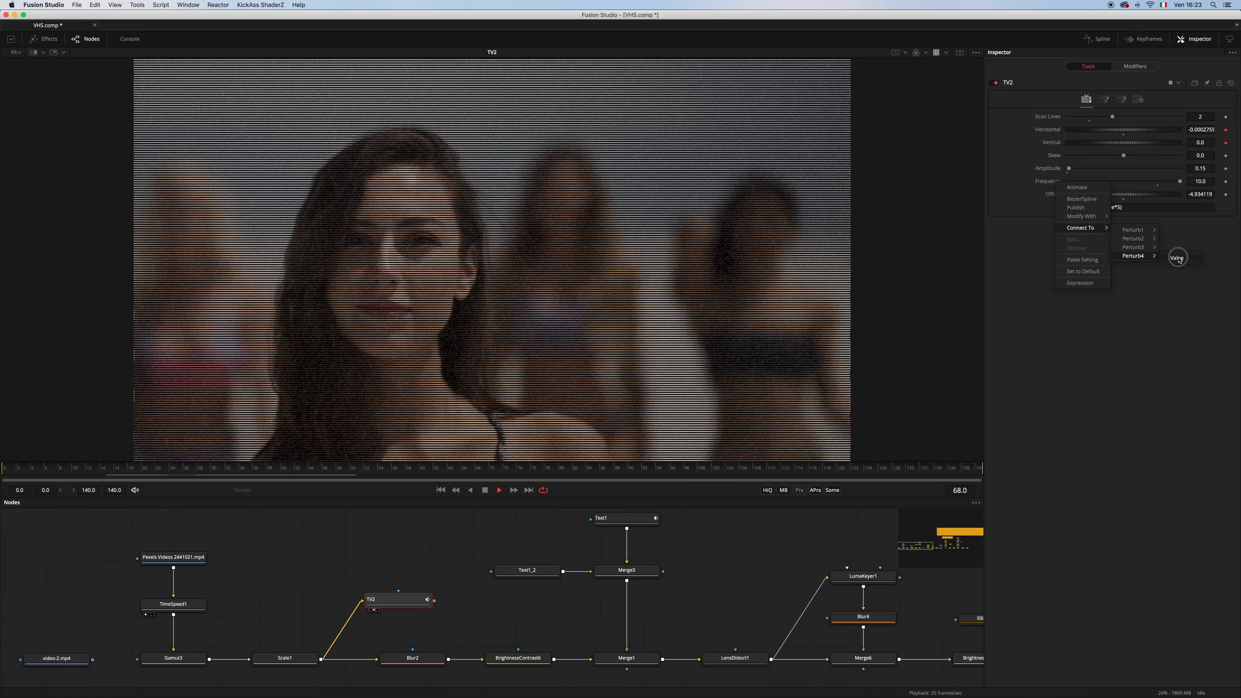
left_click(1173, 266)
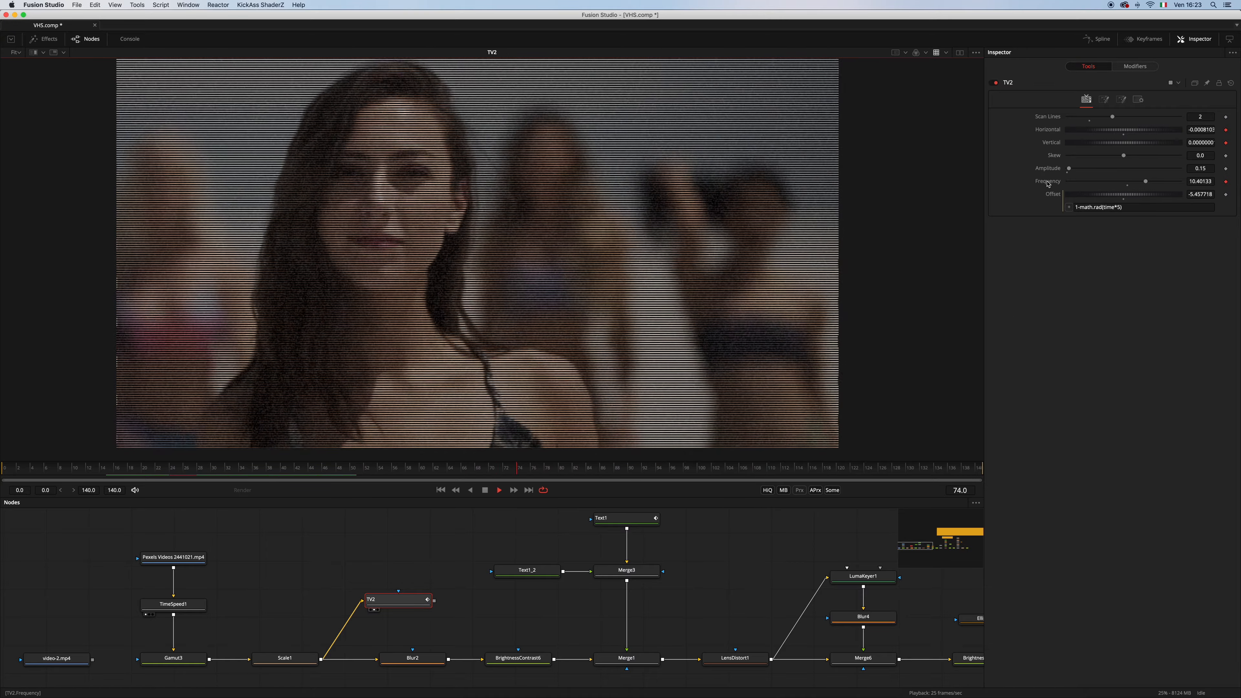
Show TV2's roll bar settings and set the Bar Strength to -0.076
left_click(1121, 100)
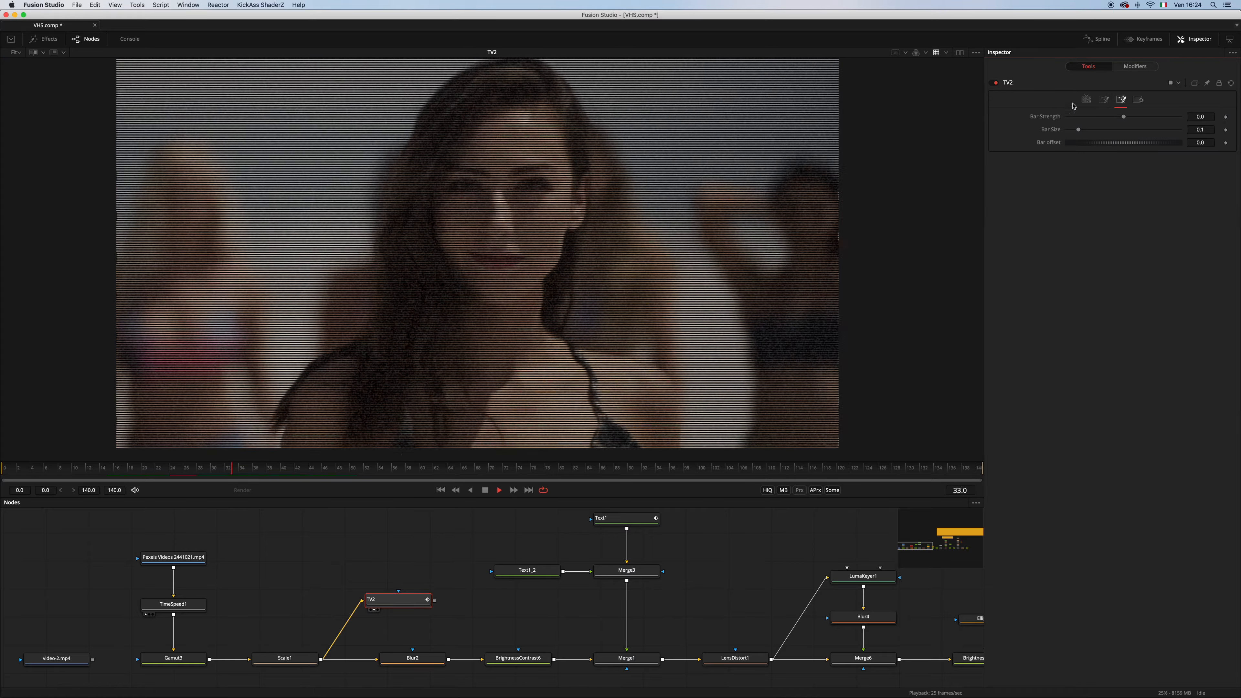
right_click(1120, 100)
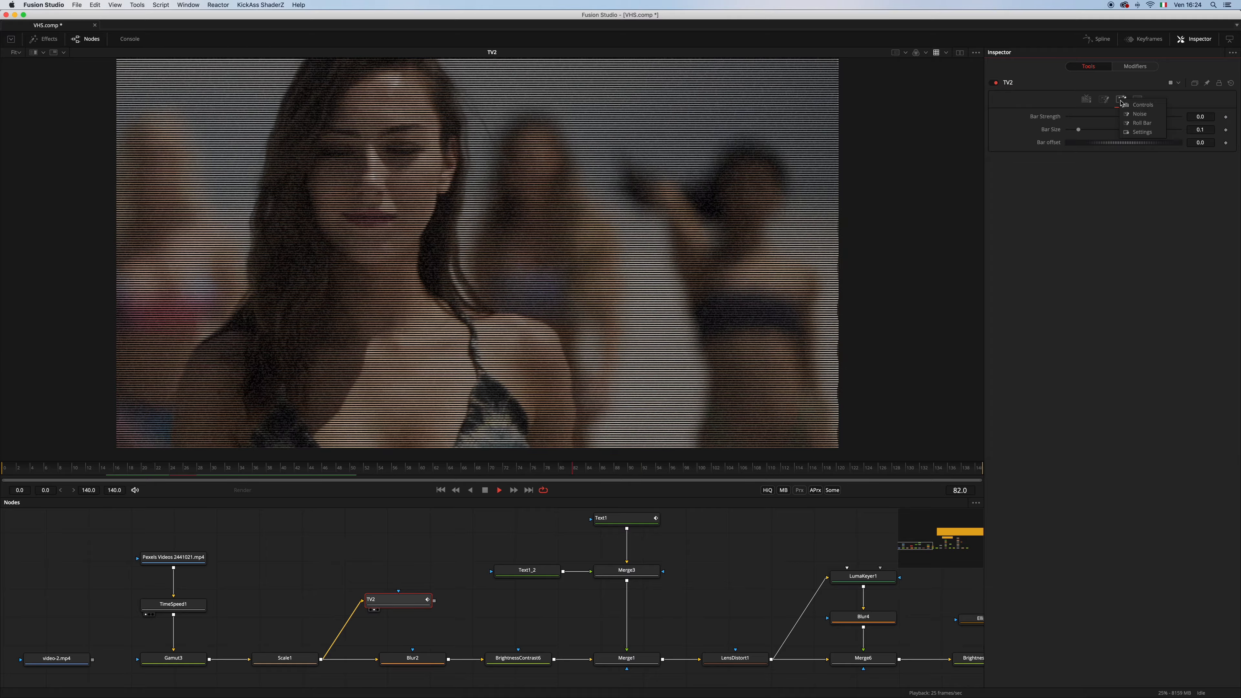
left_click(1134, 125)
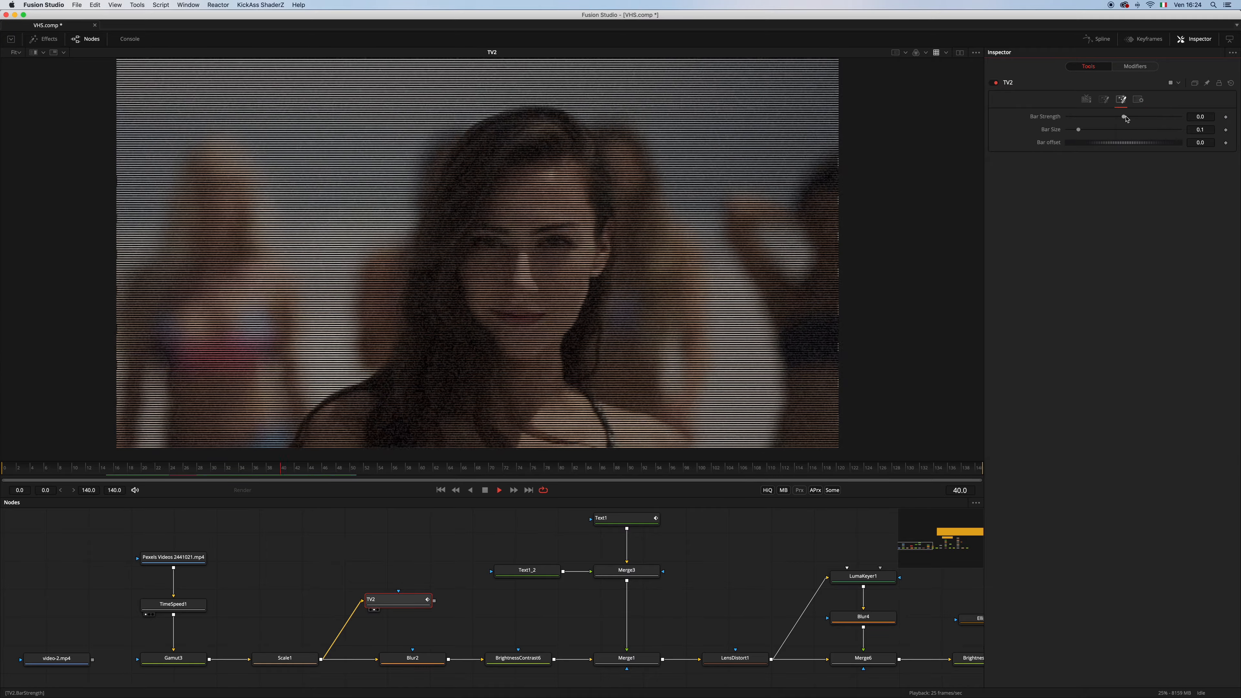
mouse_move(1124, 117)
left_mouse_down()
mouse_move(1110, 115)
mouse_move(1120, 118)
left_mouse_up()
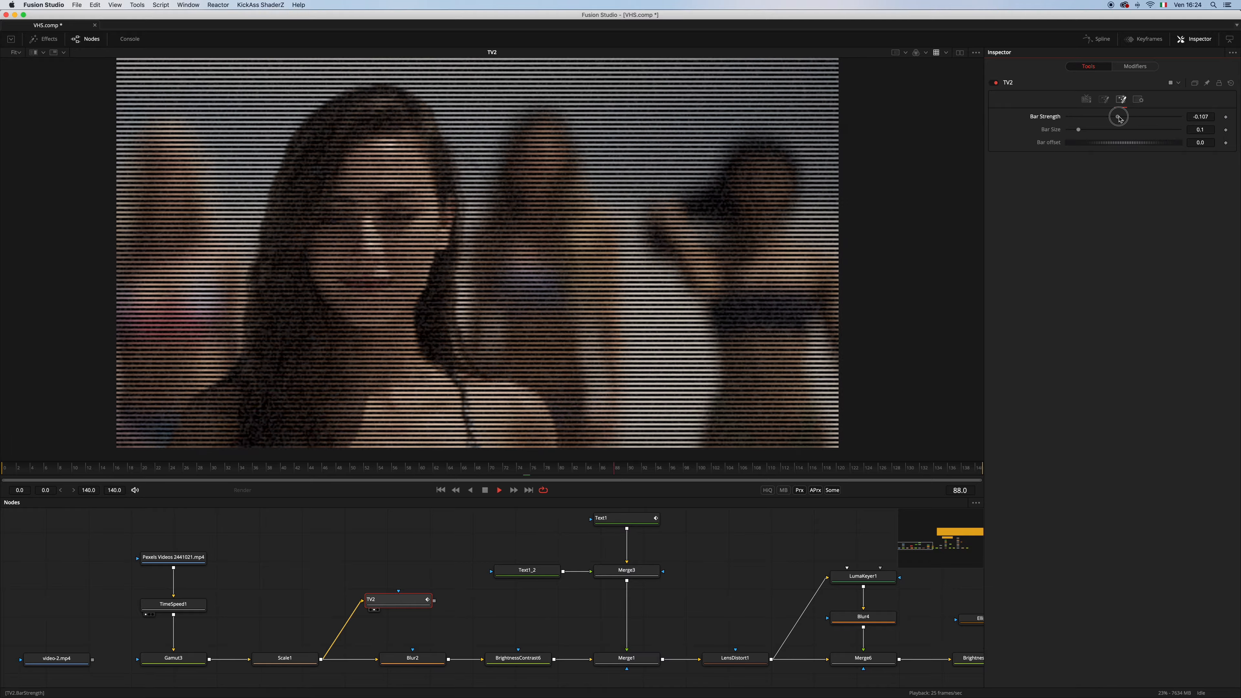
Try to drive TV2's Bar offset with the expression mat.rad(time) and stop playback
right_click(1050, 146)
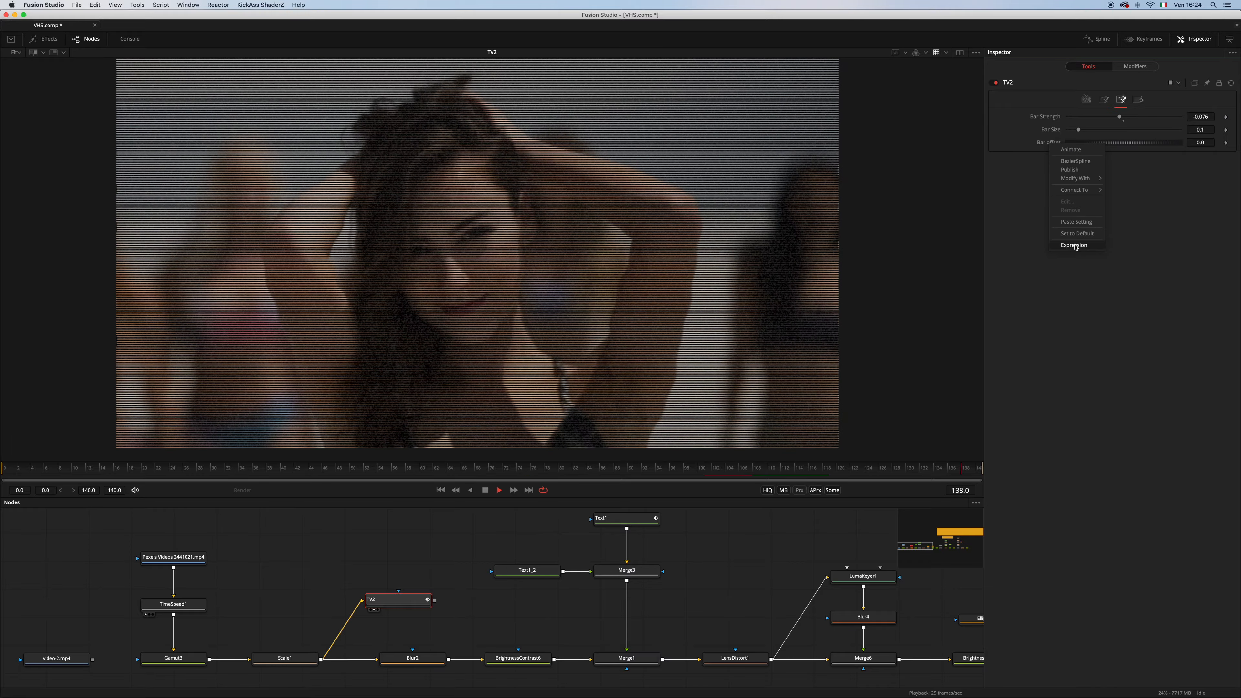
left_click(1074, 245)
type("m")
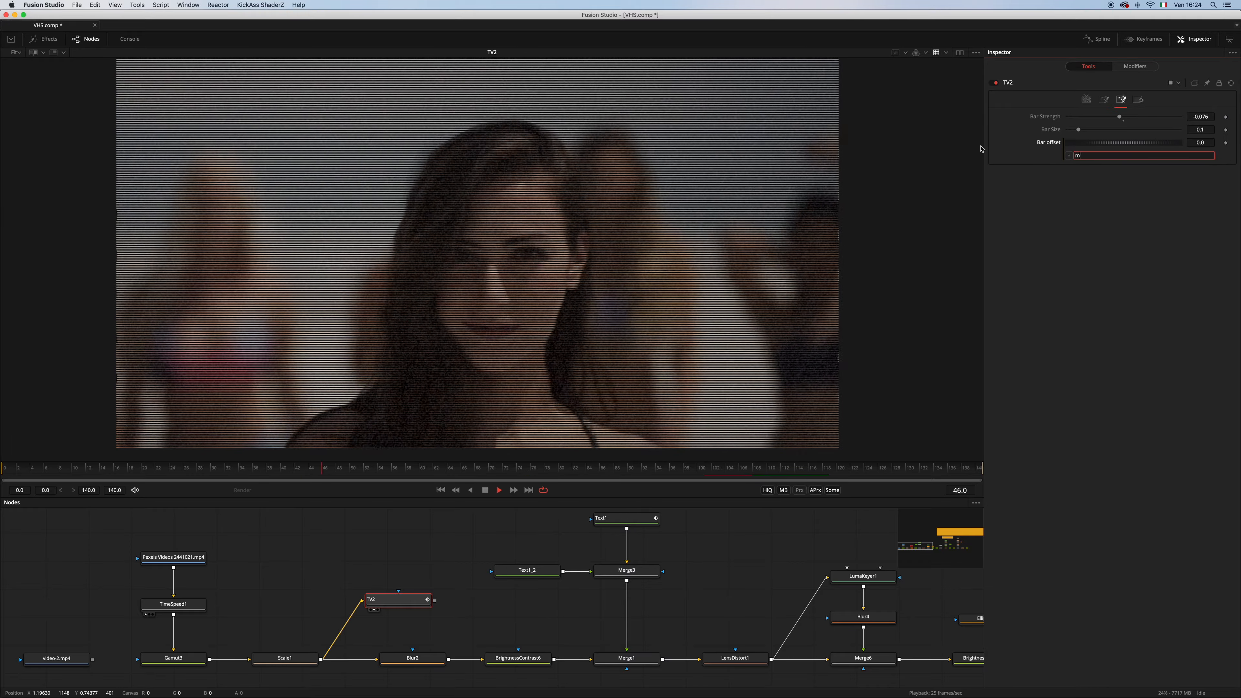
type("at.rad(time")
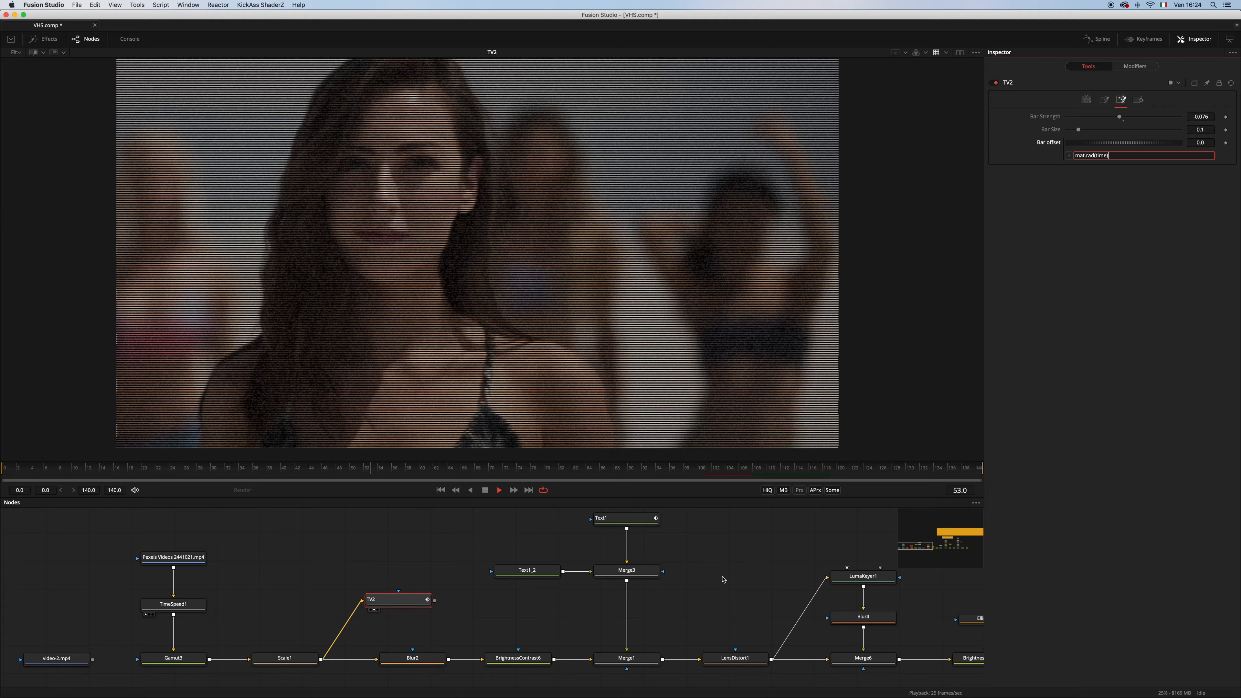
key("Return")
key("space")
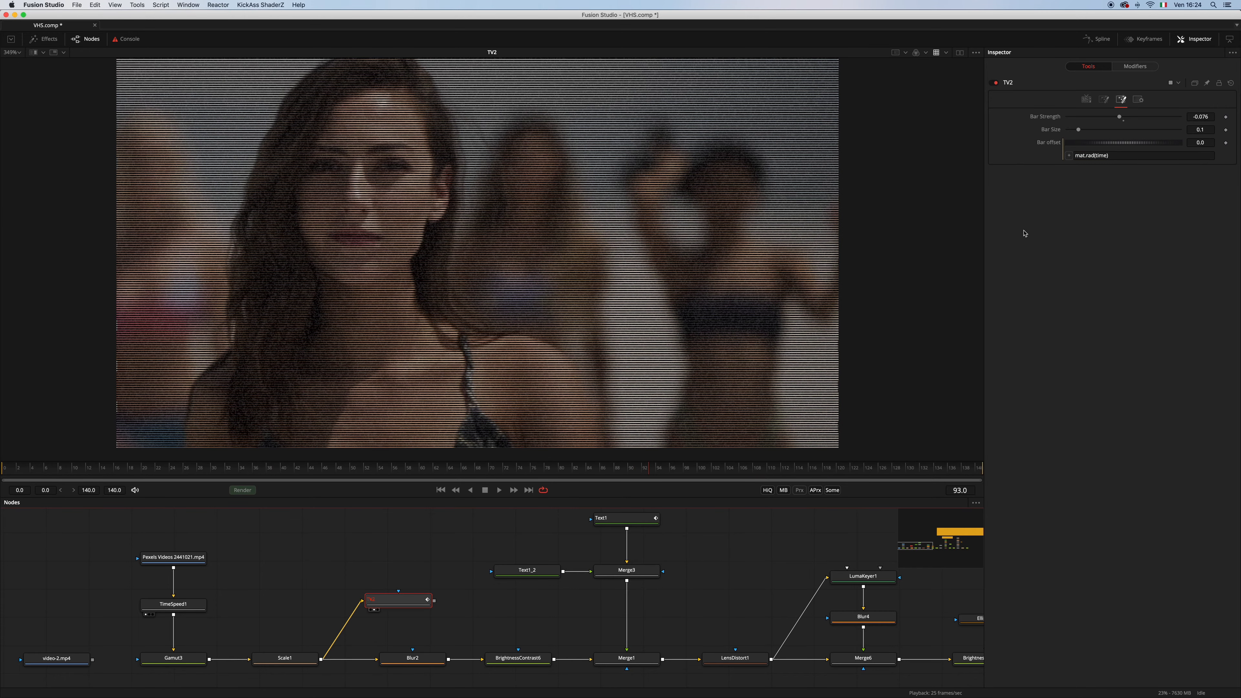
Correct TV2's Bar offset expression to math.rad(time), and during playback set Bar Strength to -0.252 and Bar Size to 0.134
left_click(1087, 155)
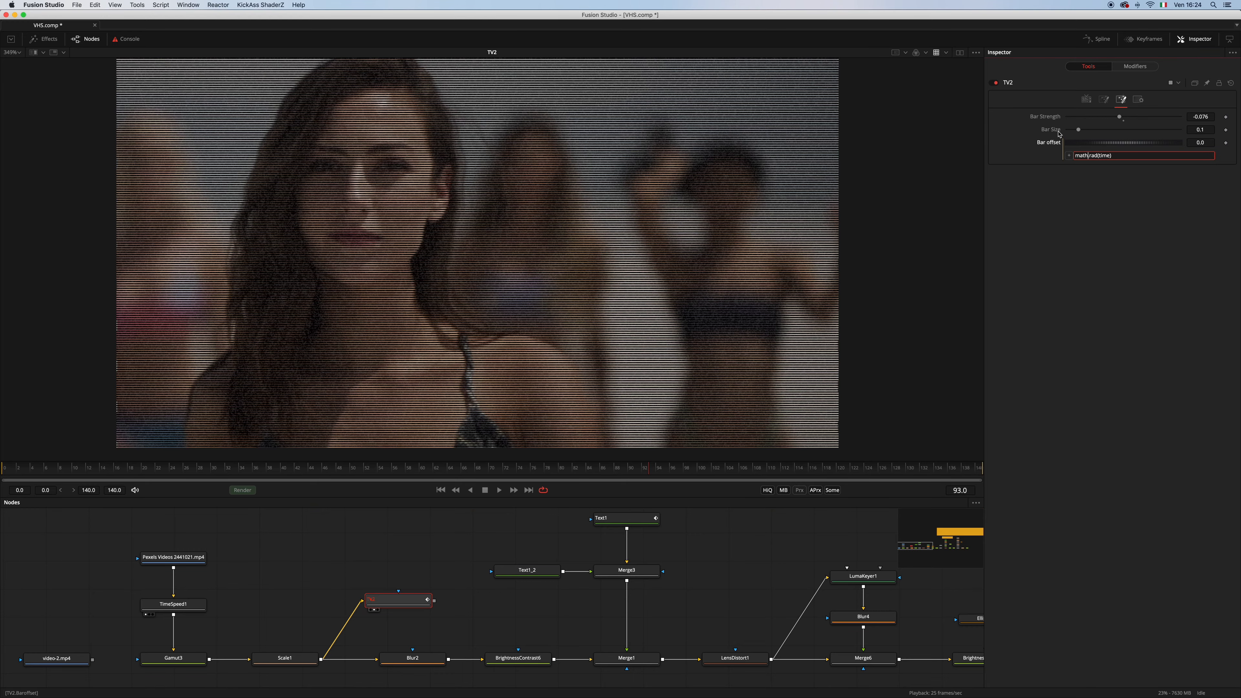
key("Return")
key("space")
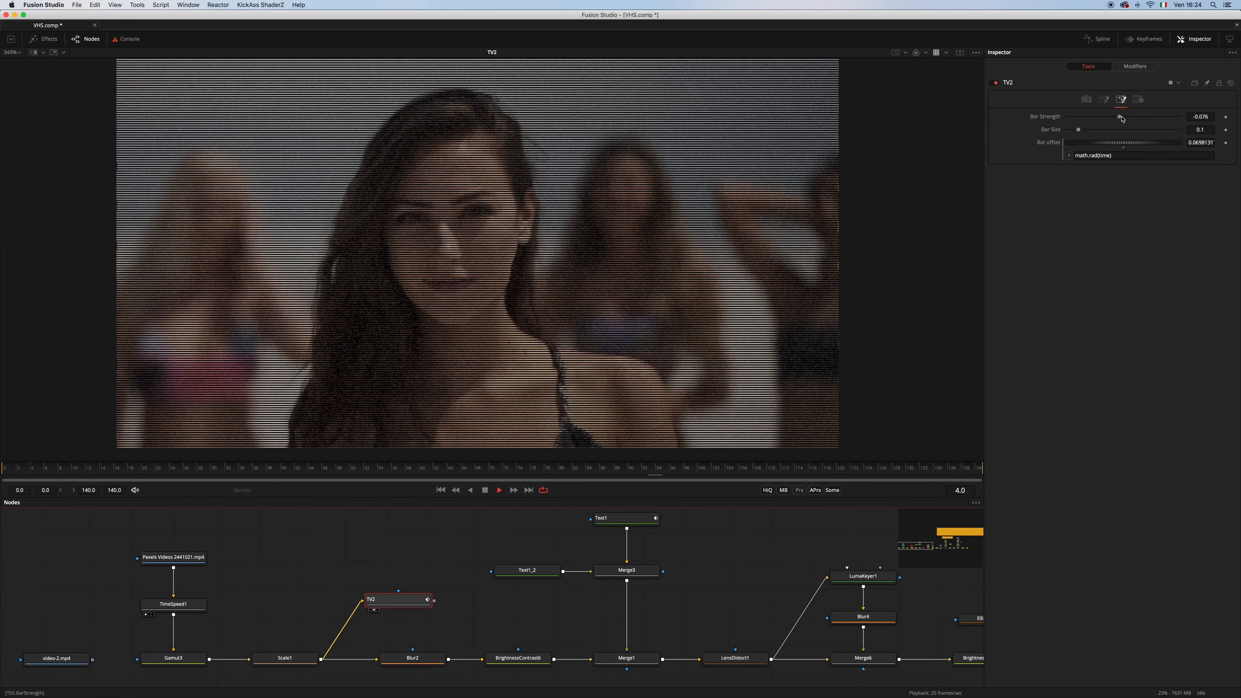
left_click_drag(1122, 119, 1086, 134)
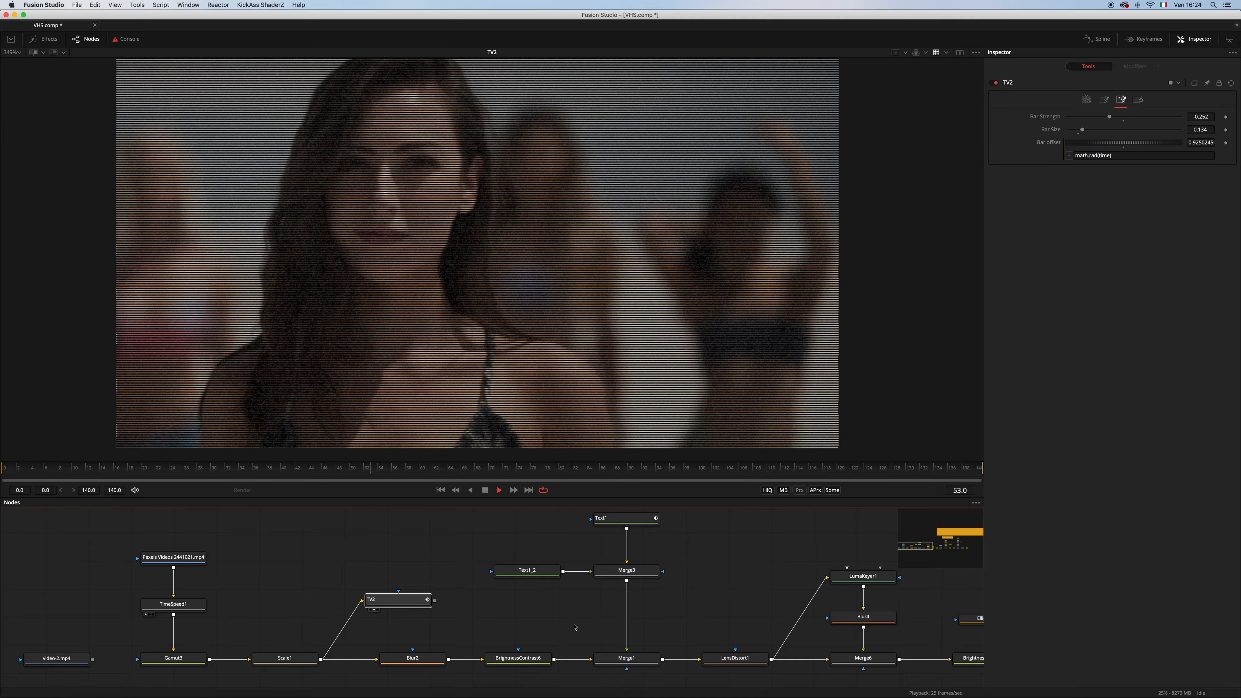
Delete the TV2 node, and show the existing TV1 node's output and its settings
key("Delete")
left_click_drag(928, 545, 939, 548)
left_click_drag(531, 556, 609, 385)
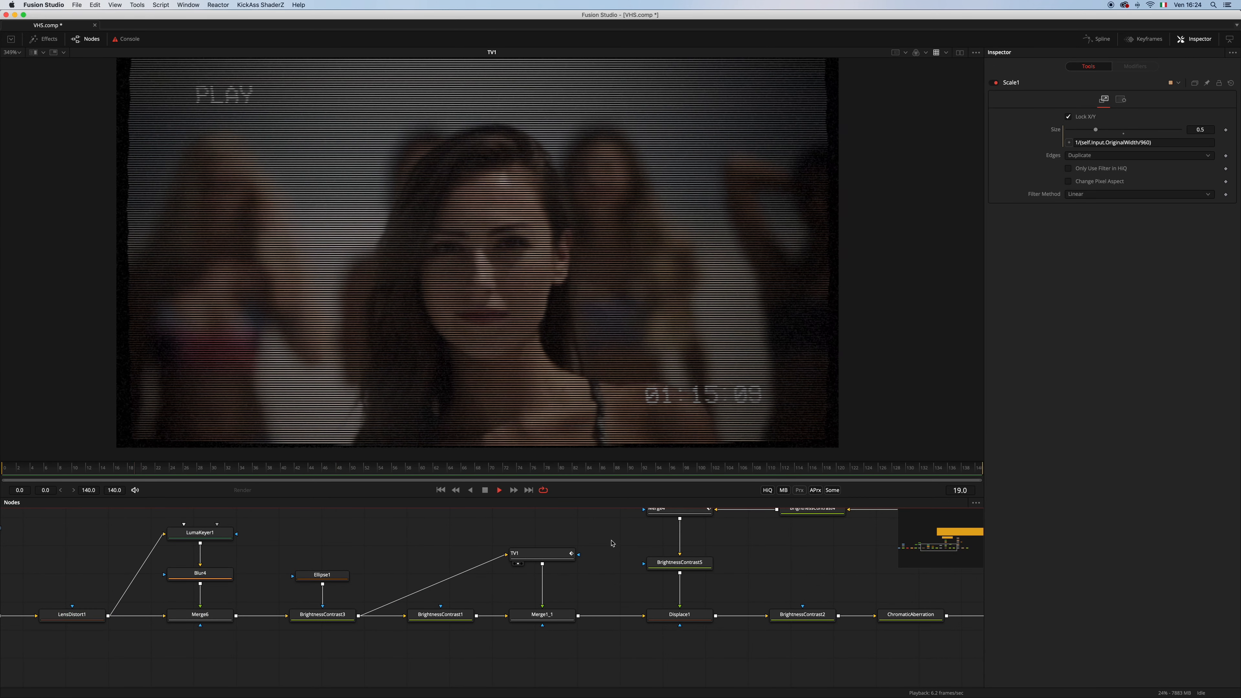
left_click(543, 554)
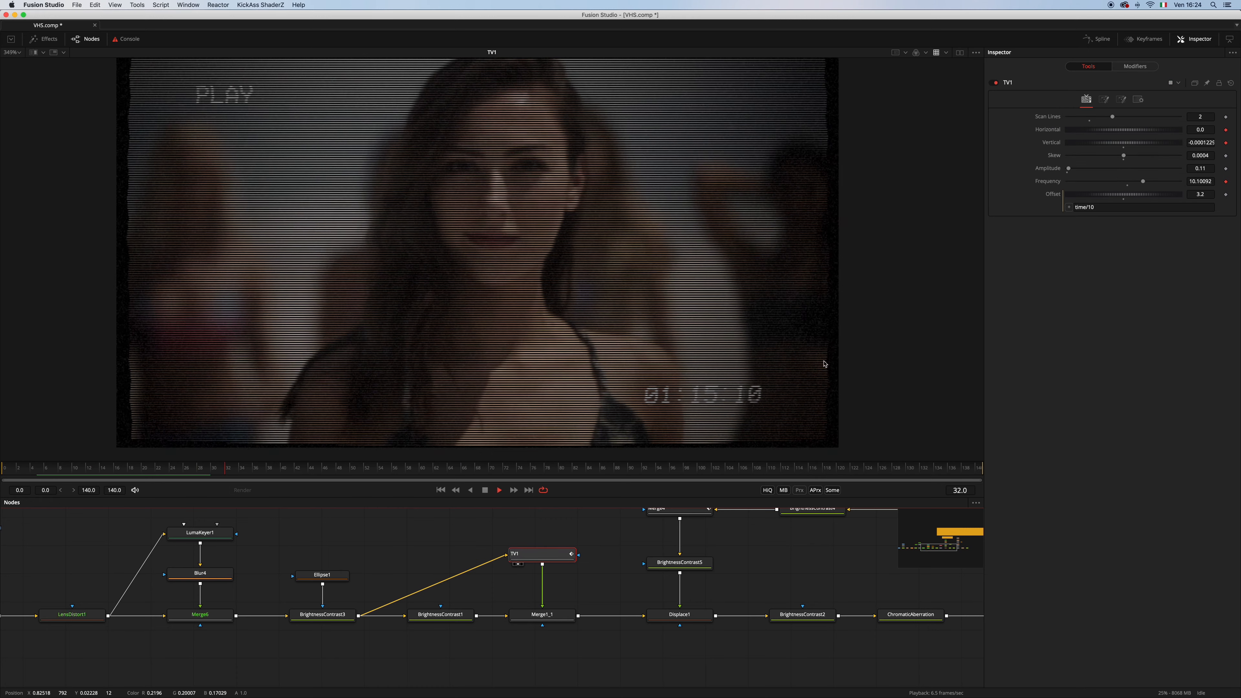
Examine BrightnessContrast1's settings and view the Merge1_1 output, including a close-up of the timecode text
left_click(461, 618)
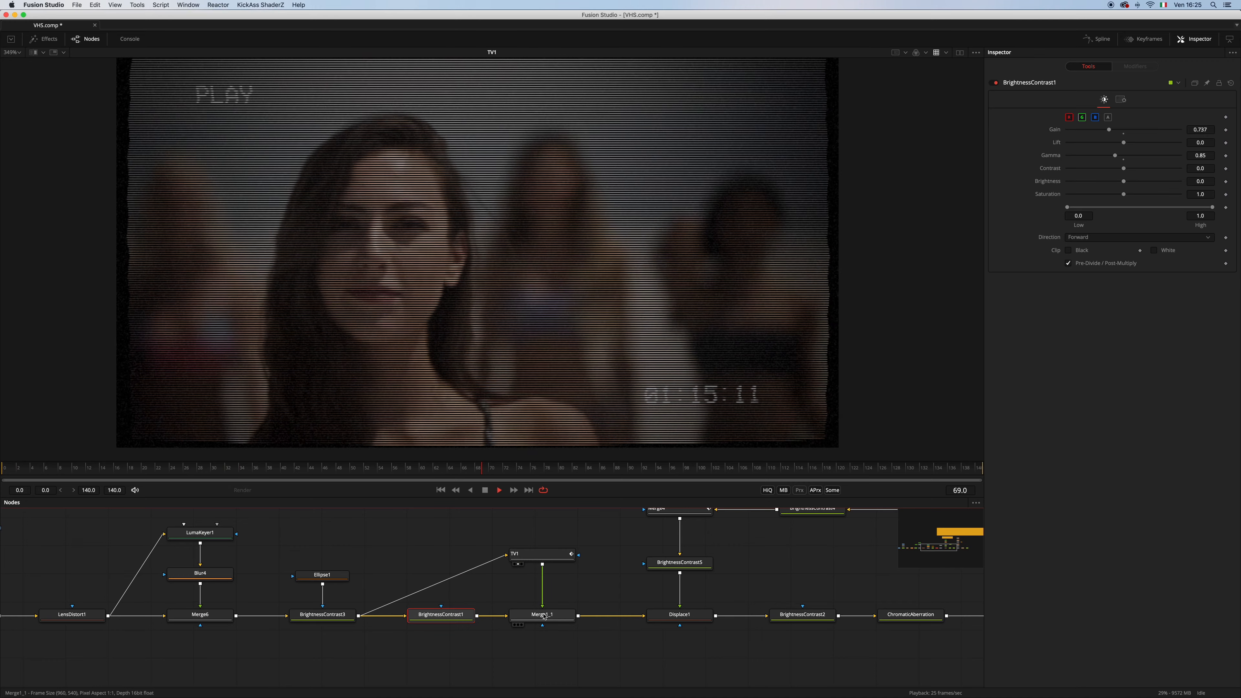
key("1")
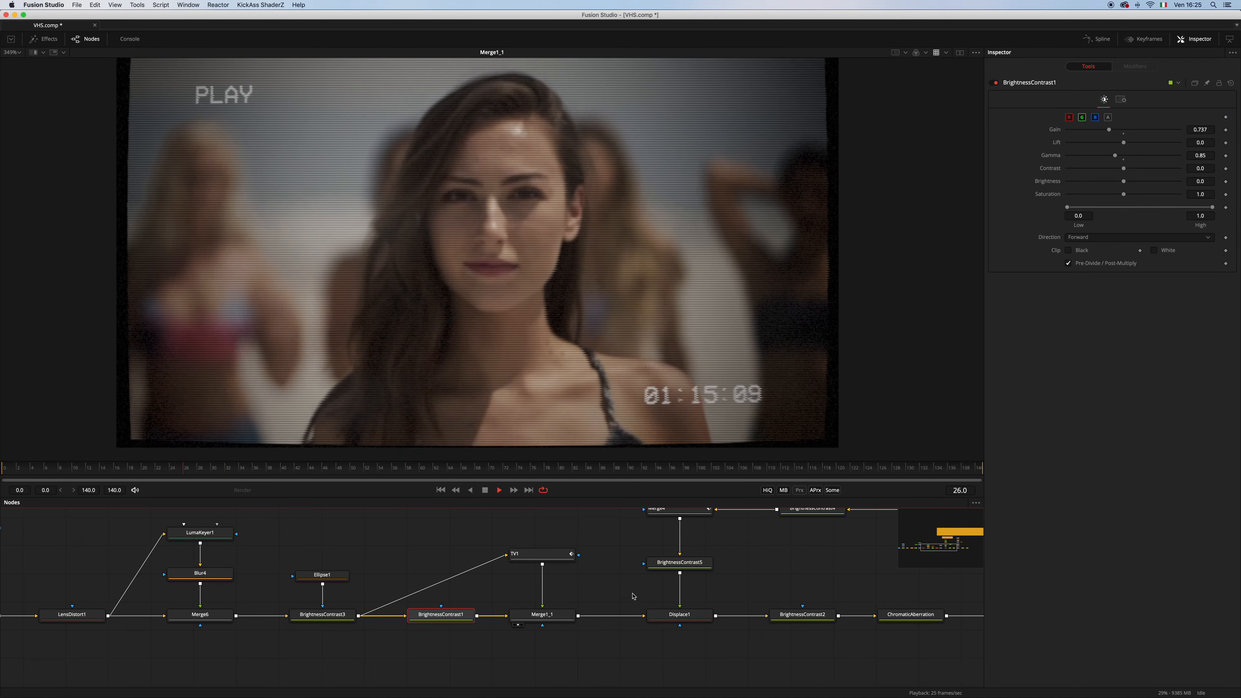
scroll(749, 360, "up", 5)
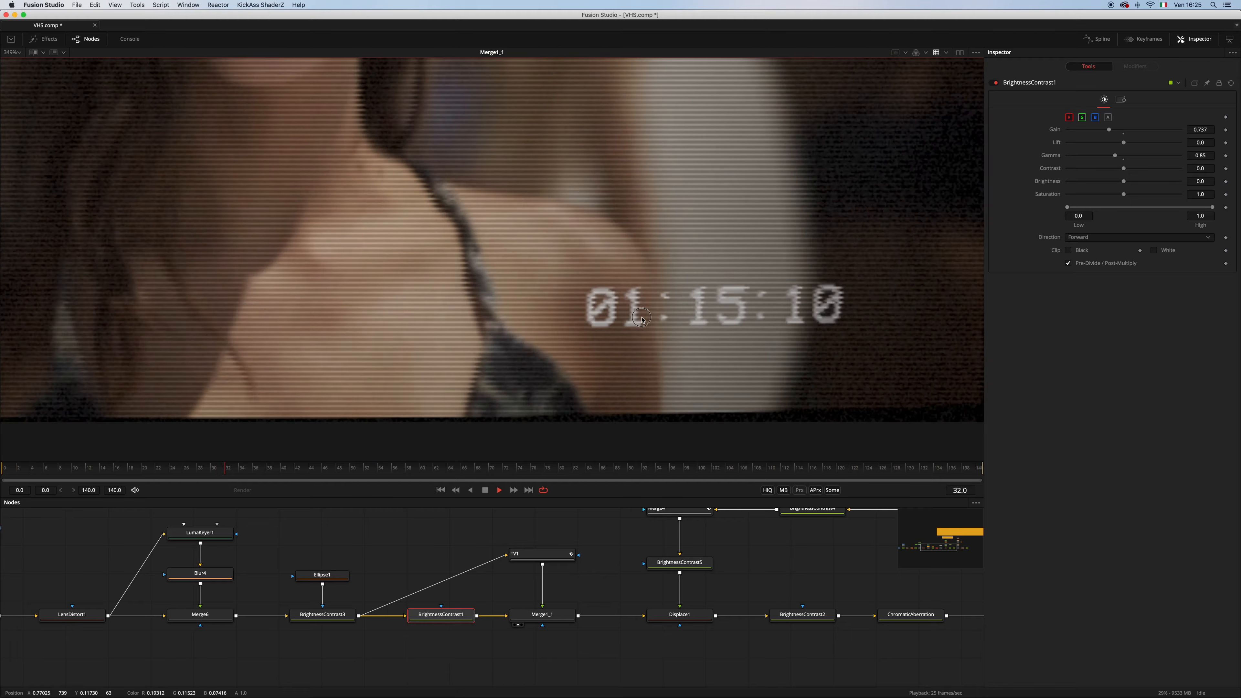
scroll(642, 318, "down", 5)
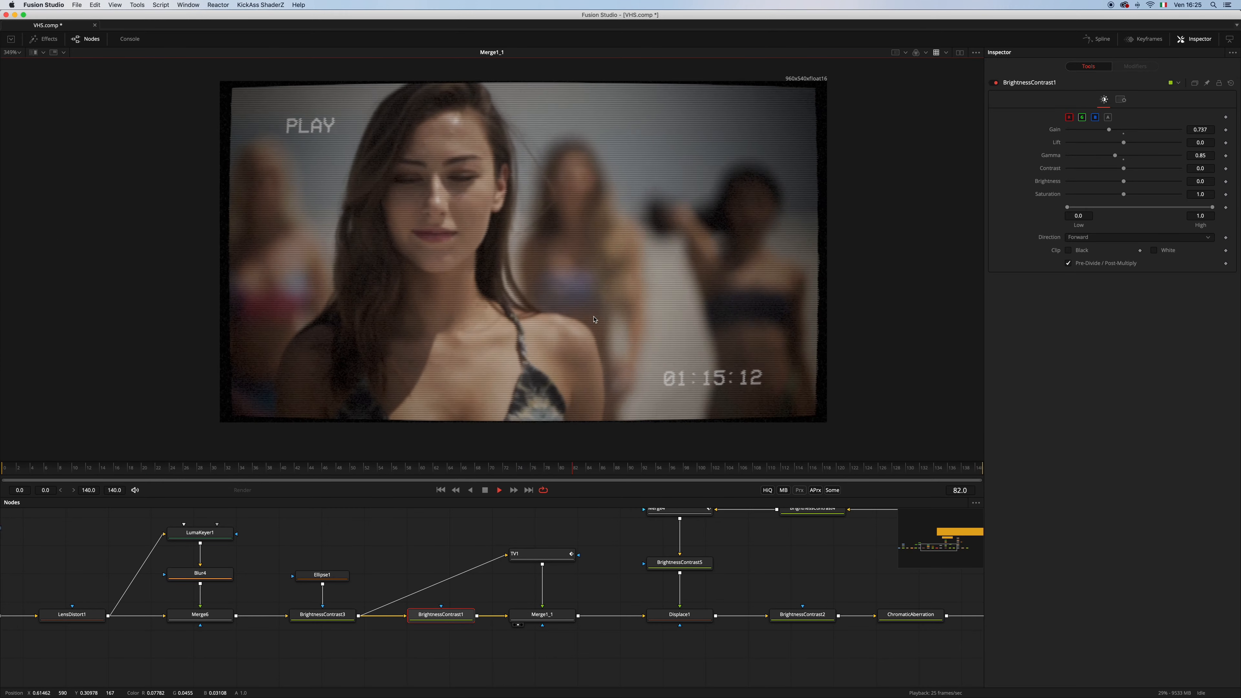
scroll(595, 320, "up", 1)
Follow the node chain from Merge1_1 past Displace1 to the Static group, and stop playback
left_click_drag(707, 559, 560, 606)
scroll(582, 557, "up", 1)
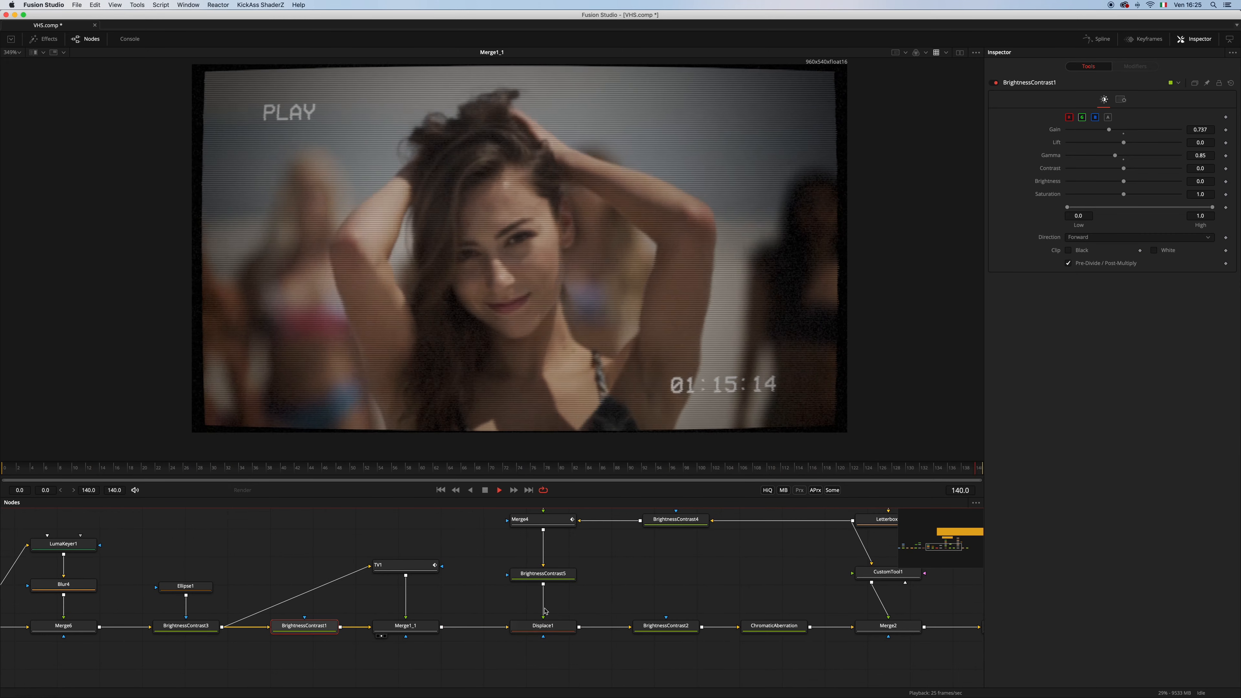
scroll(665, 601, "down", 2)
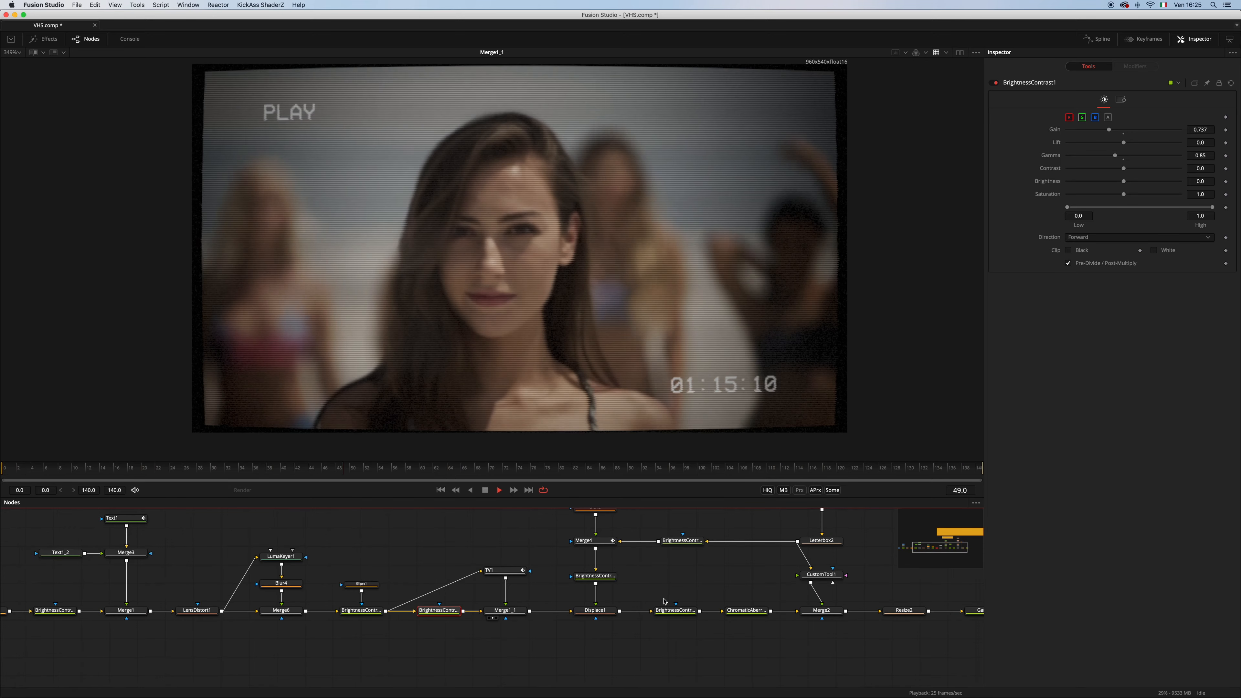
scroll(738, 634, "up", 3)
left_click_drag(897, 581, 904, 639)
left_click_drag(881, 546, 849, 689)
left_click_drag(590, 618, 435, 632)
scroll(472, 628, "up", 2)
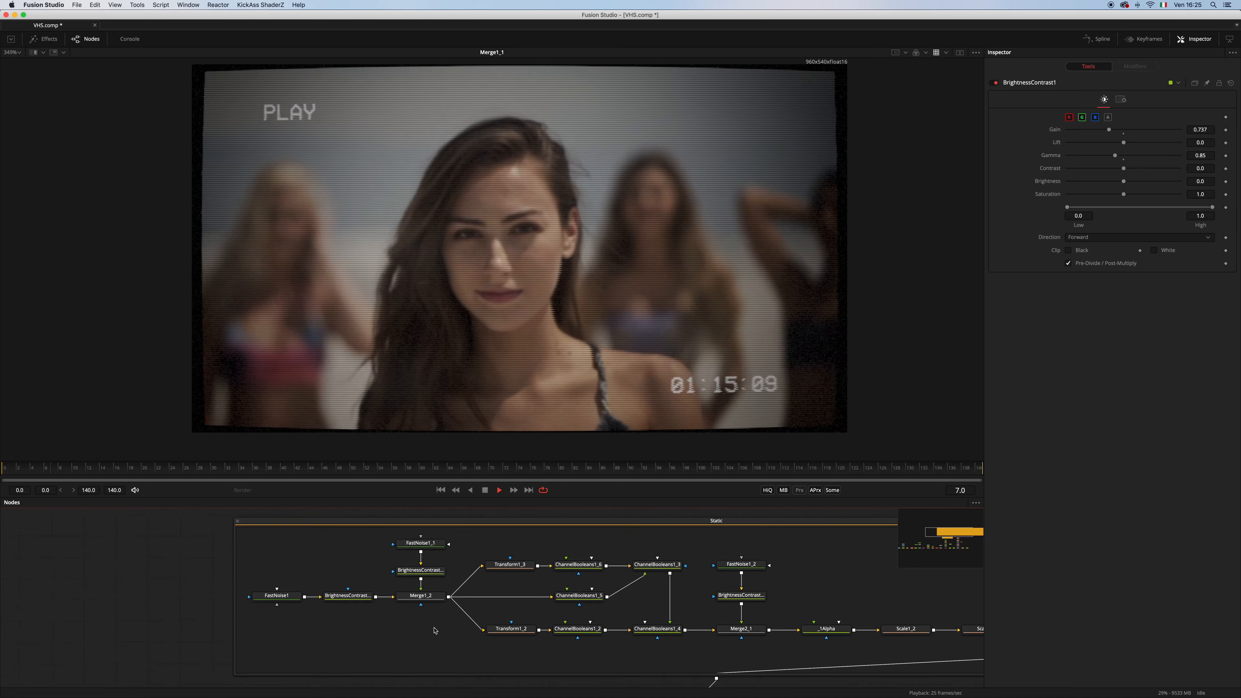
left_click_drag(542, 643, 460, 646)
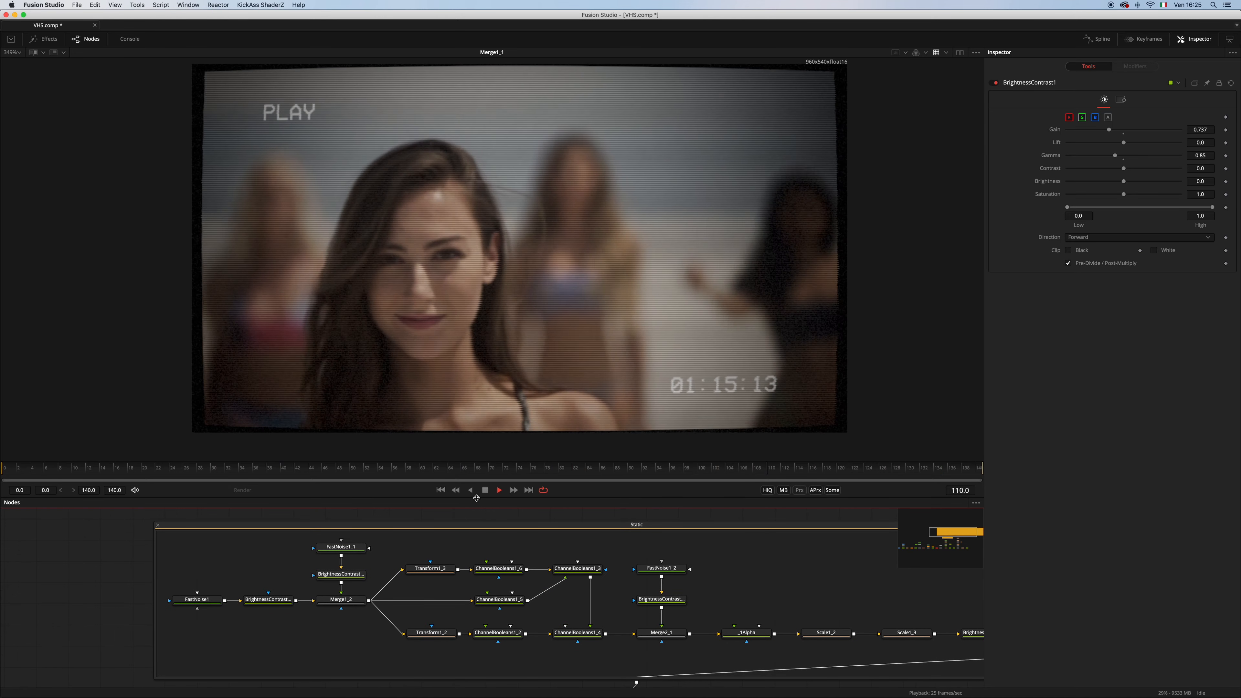
left_click(486, 491)
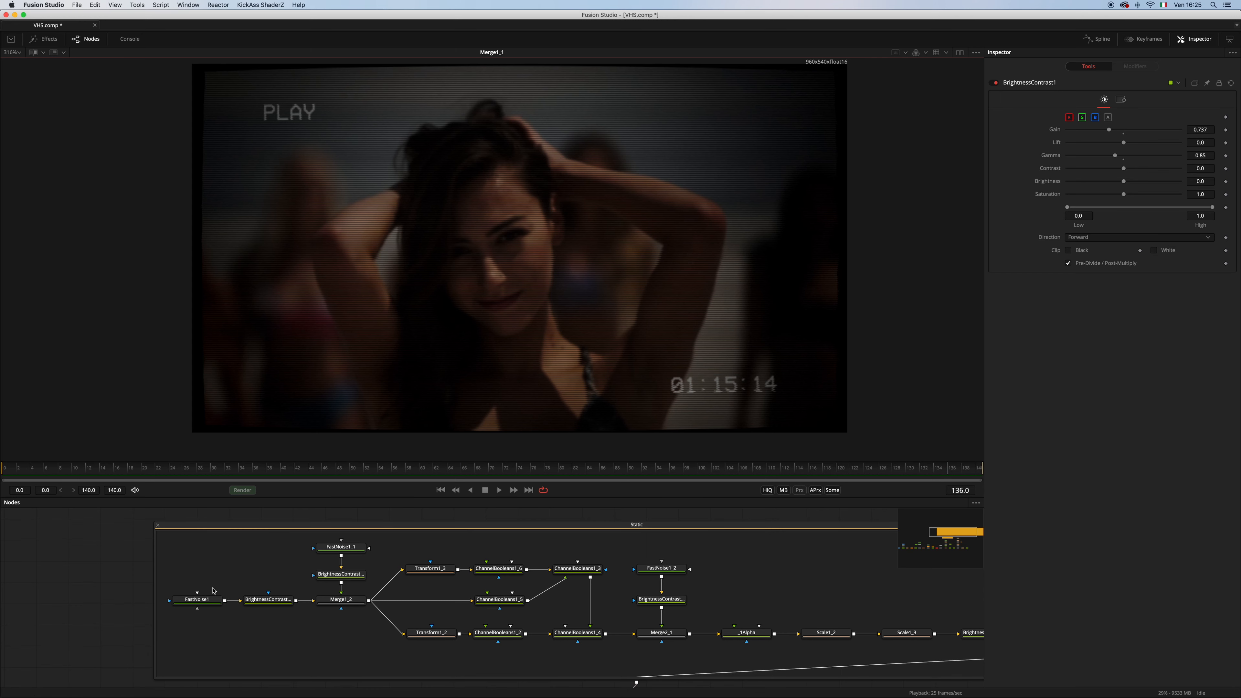
View FastNoise1's output, examine its noise settings and play its animation
left_click_drag(208, 598, 463, 285)
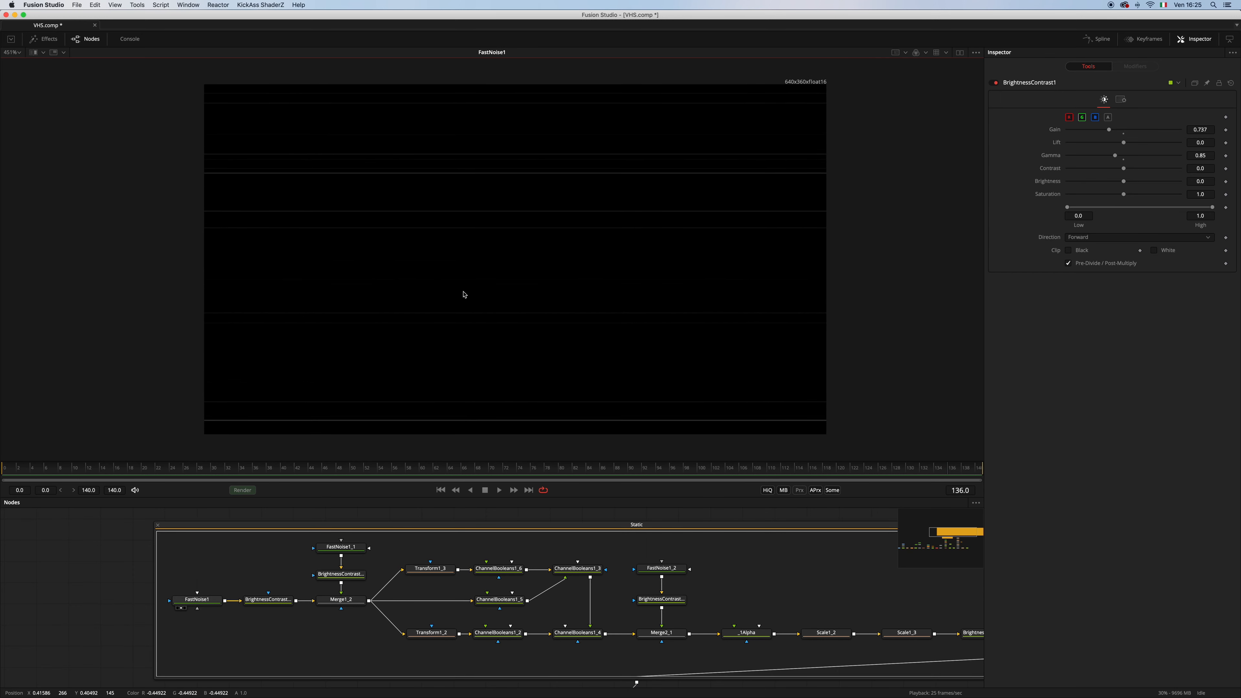
scroll(464, 294, "up", 2)
scroll(464, 294, "down", 2)
left_click(208, 598)
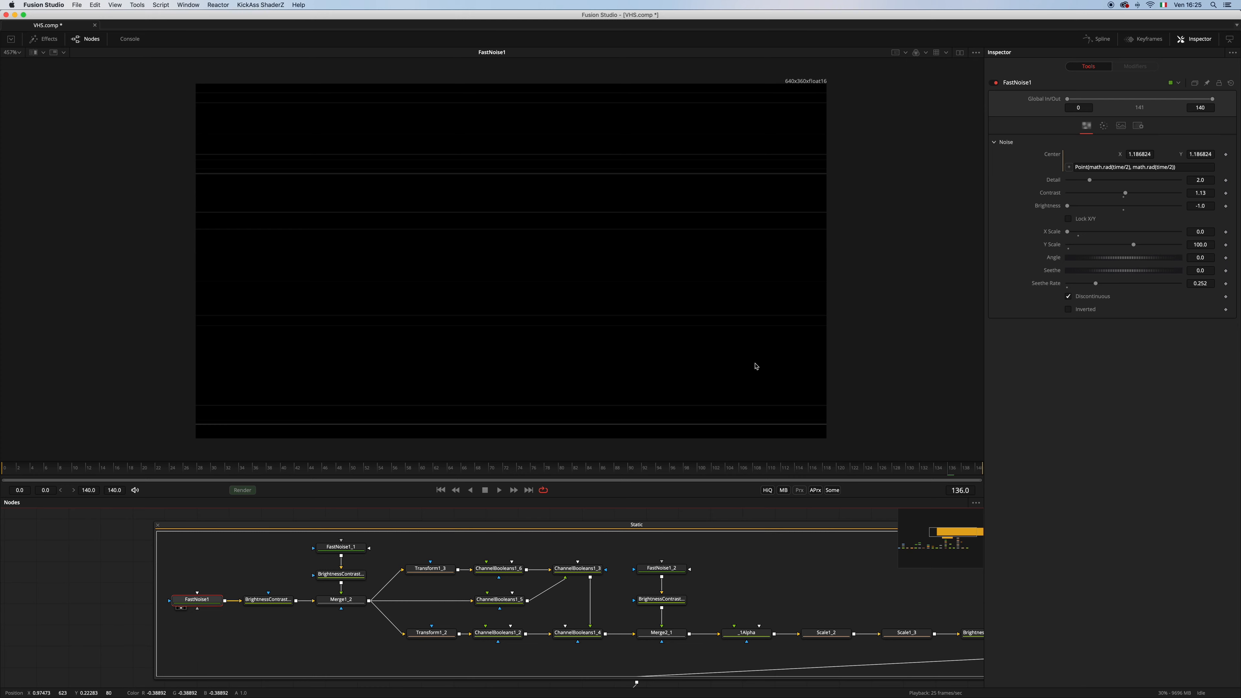
key("space")
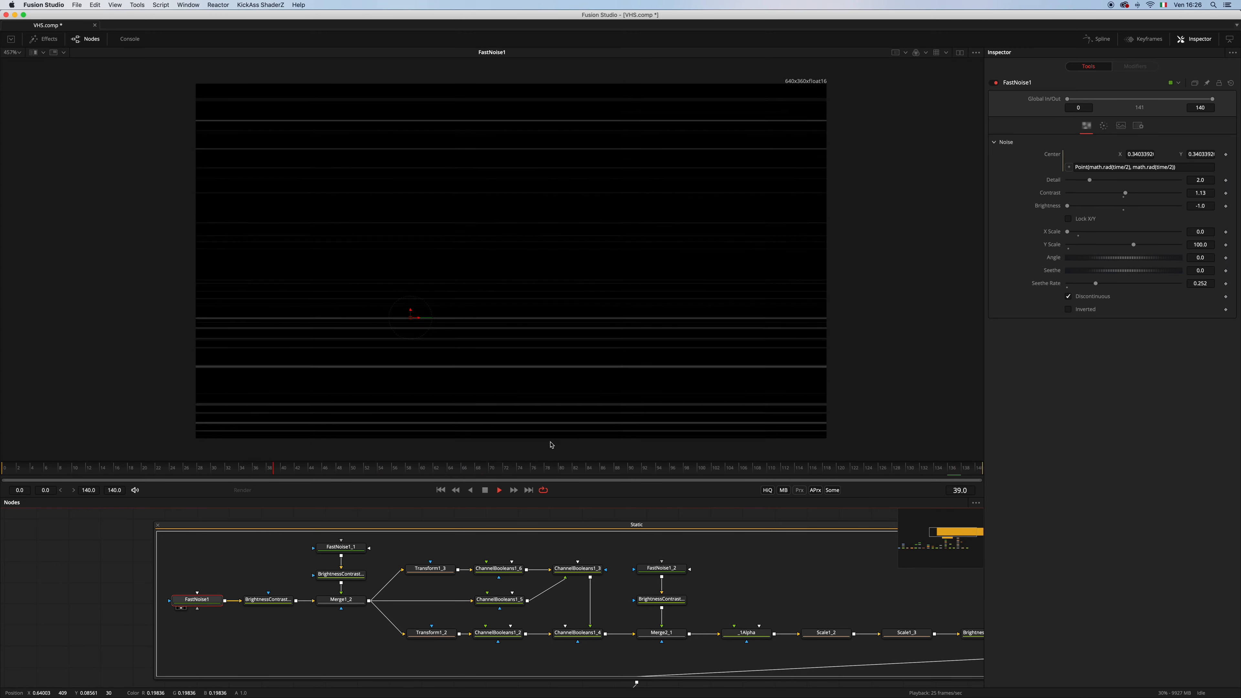
View the outputs of BrightnessContrast1_3, FastNoise1_1, BrightnessContrast1_1 and Merge1_2 in turn, and examine Merge1_2's settings
key("1")
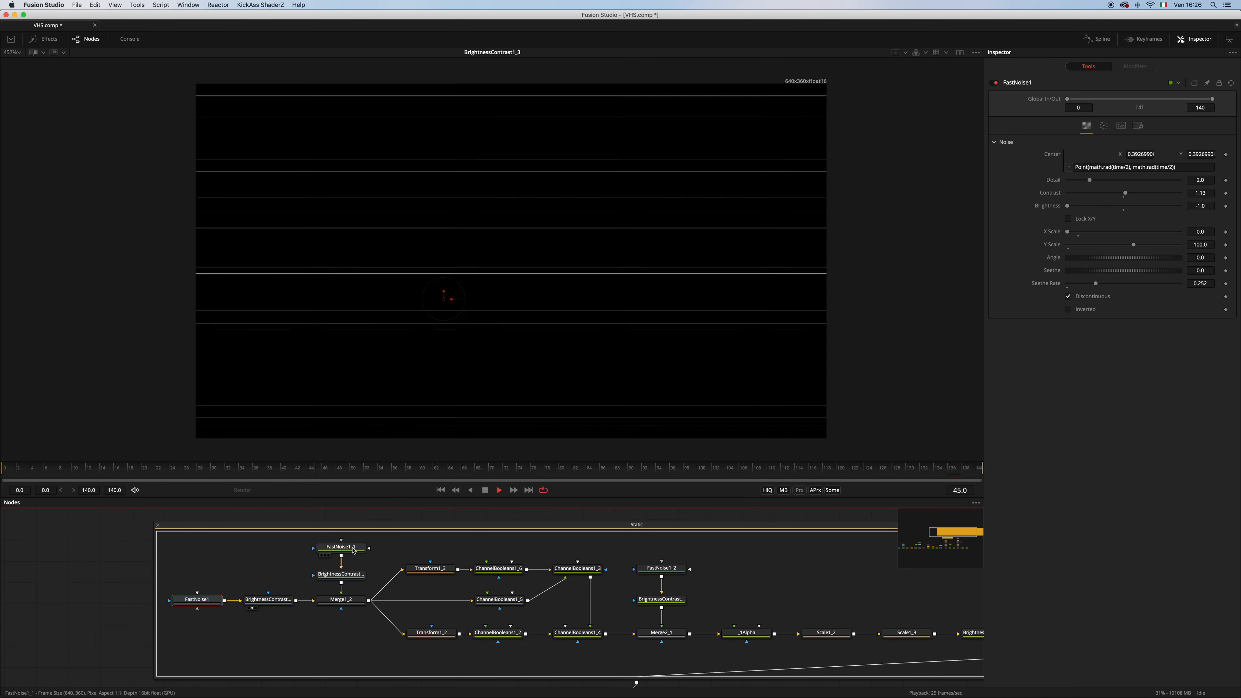
key("1")
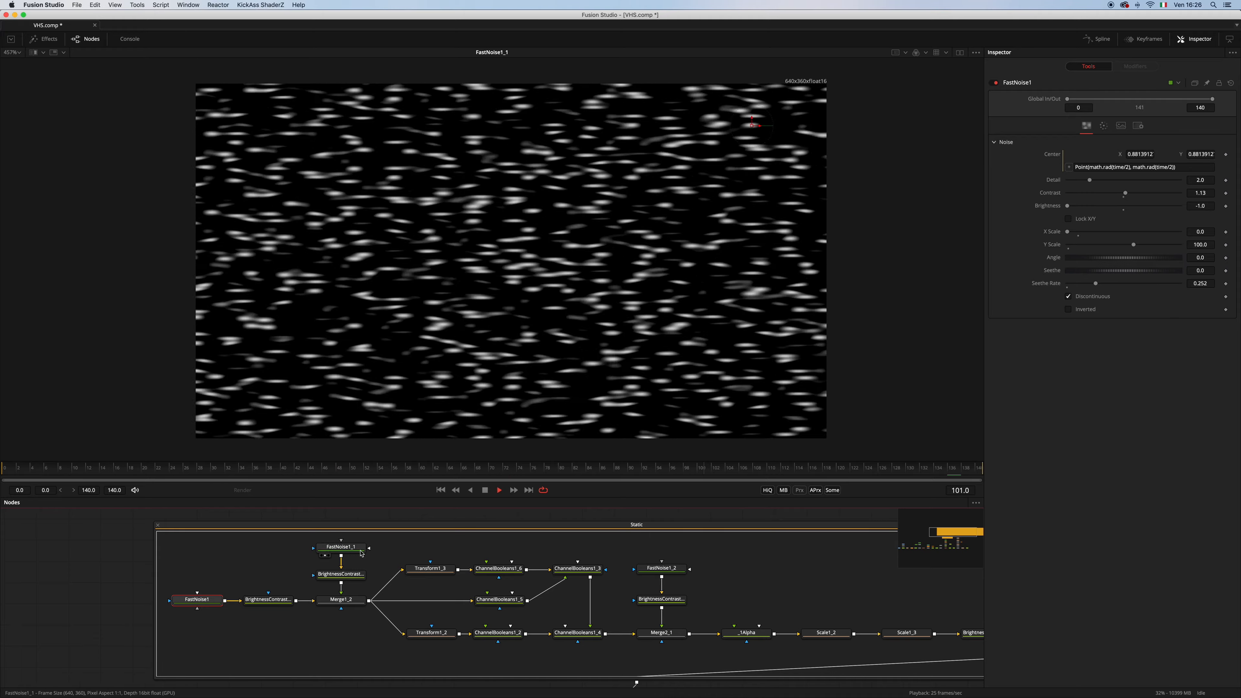
key("1")
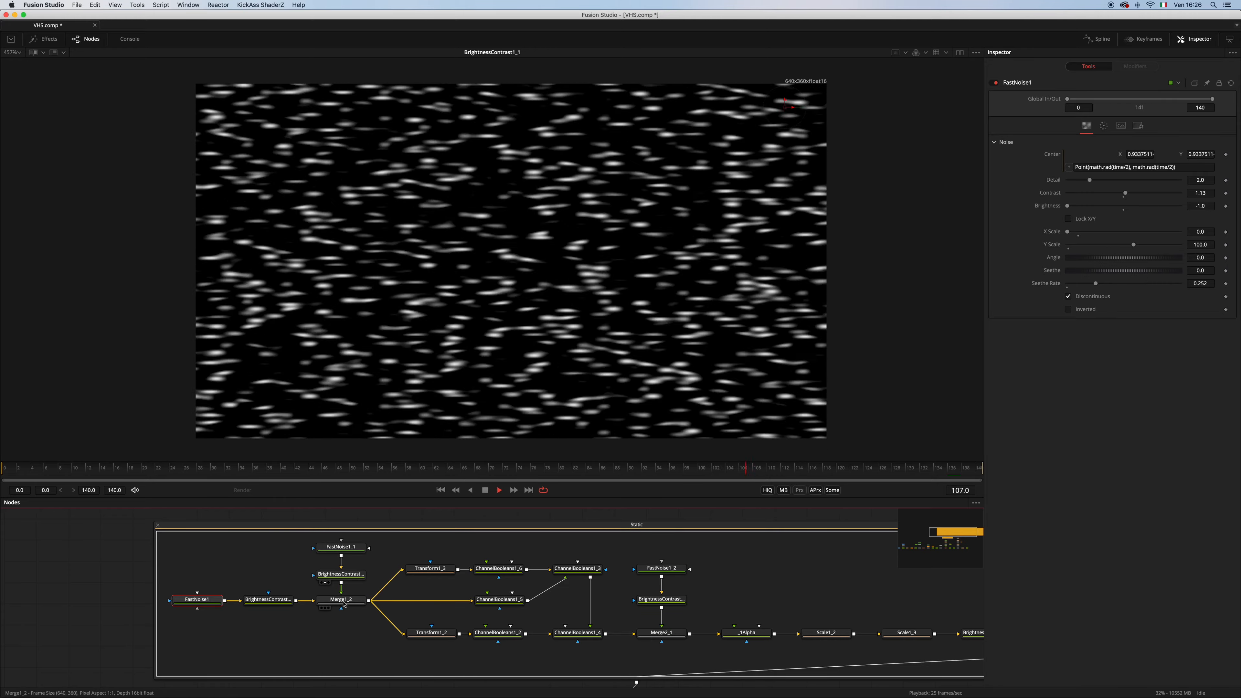
key("1")
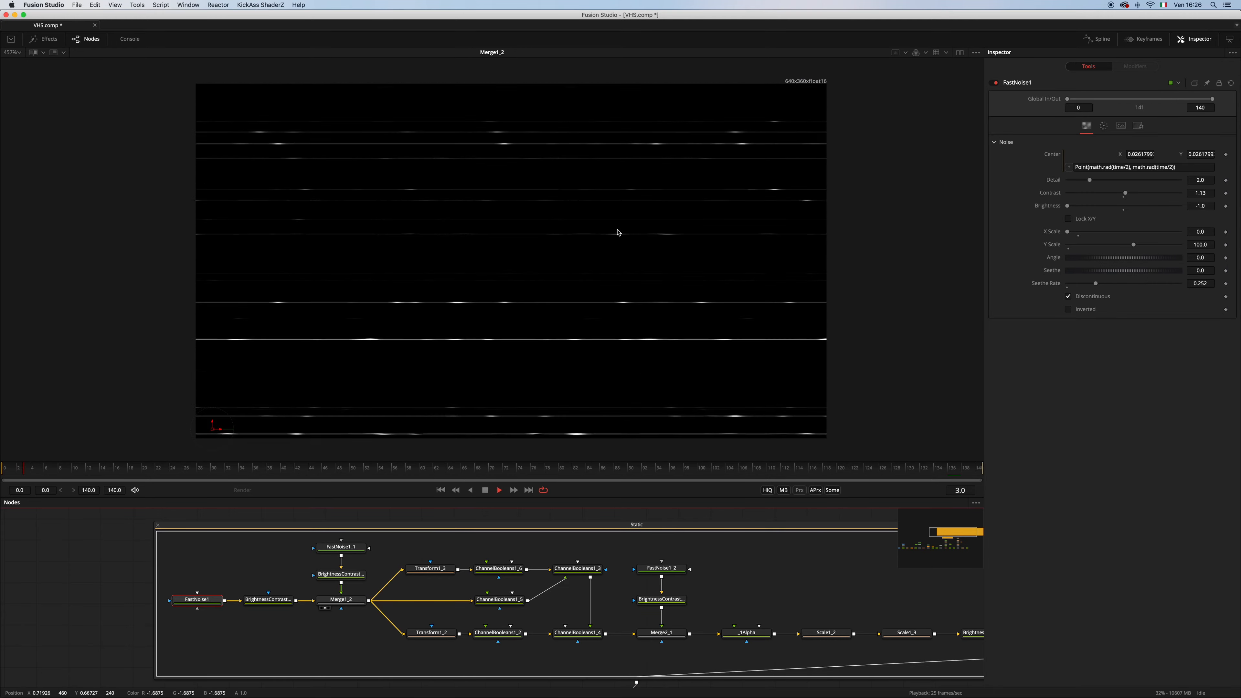
left_click(345, 603)
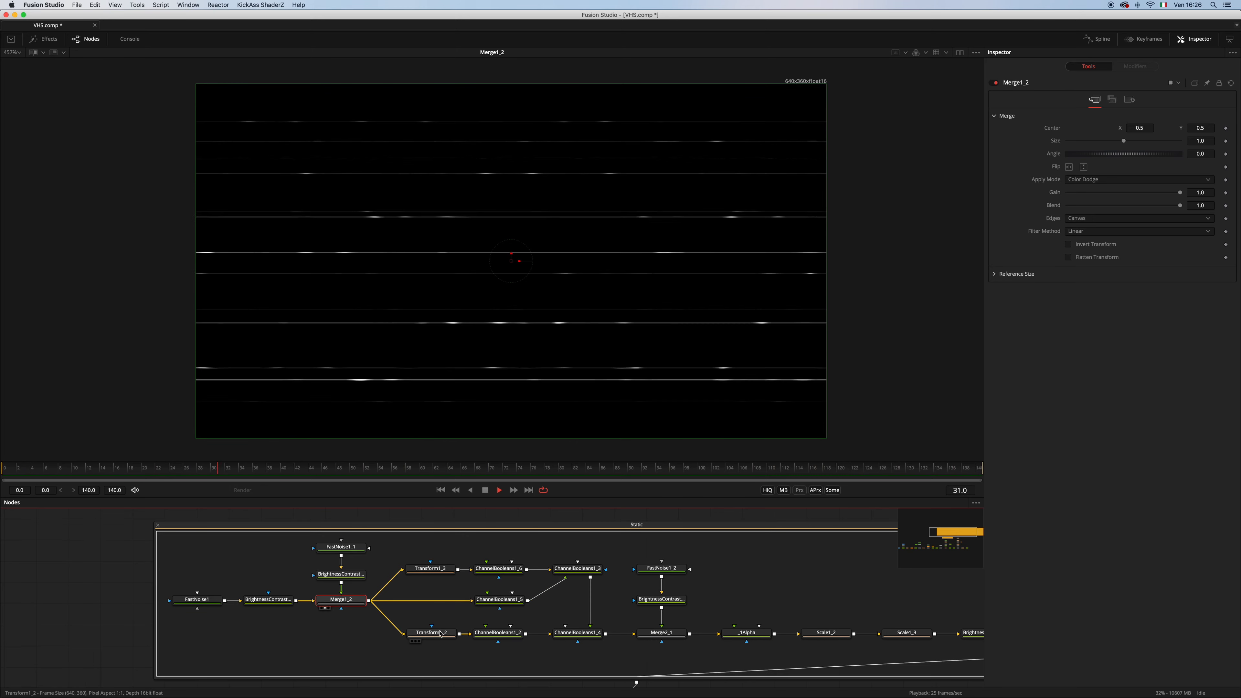
View the outputs of ChannelBooleans1_4, FastNoise1_2, Merge2_1 and _1Alpha in turn, and examine the _1Alpha channel settings
left_click_drag(595, 635, 696, 234)
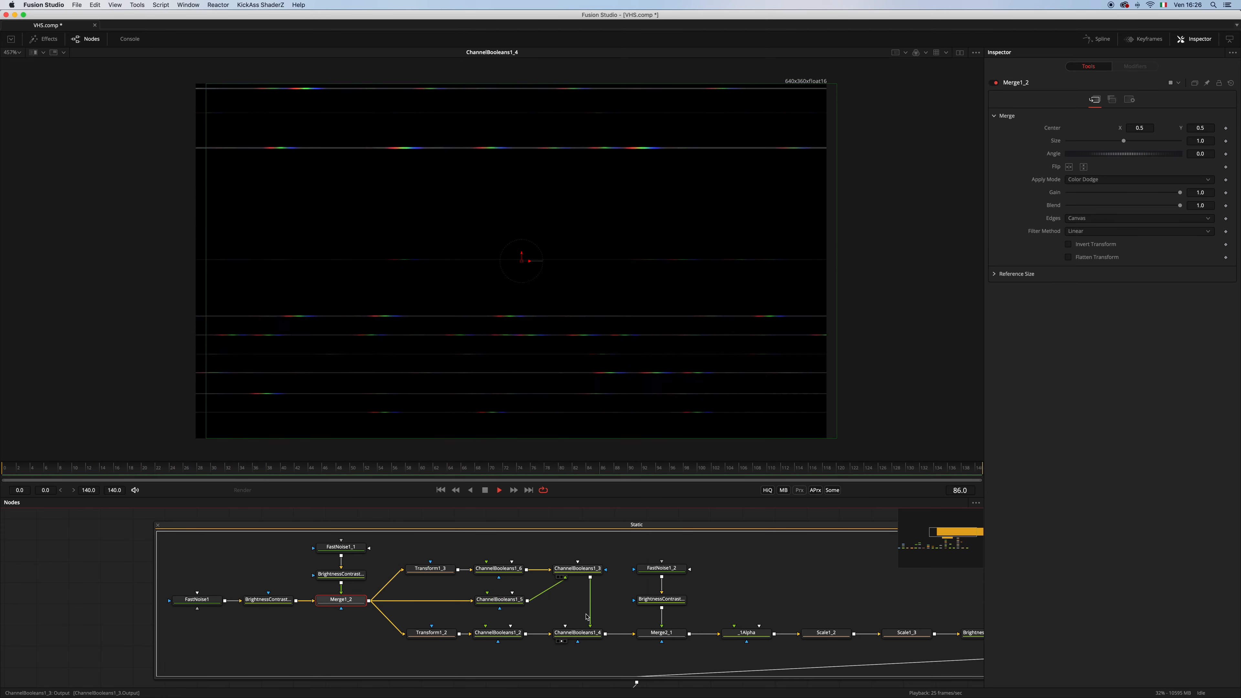
left_click(609, 622)
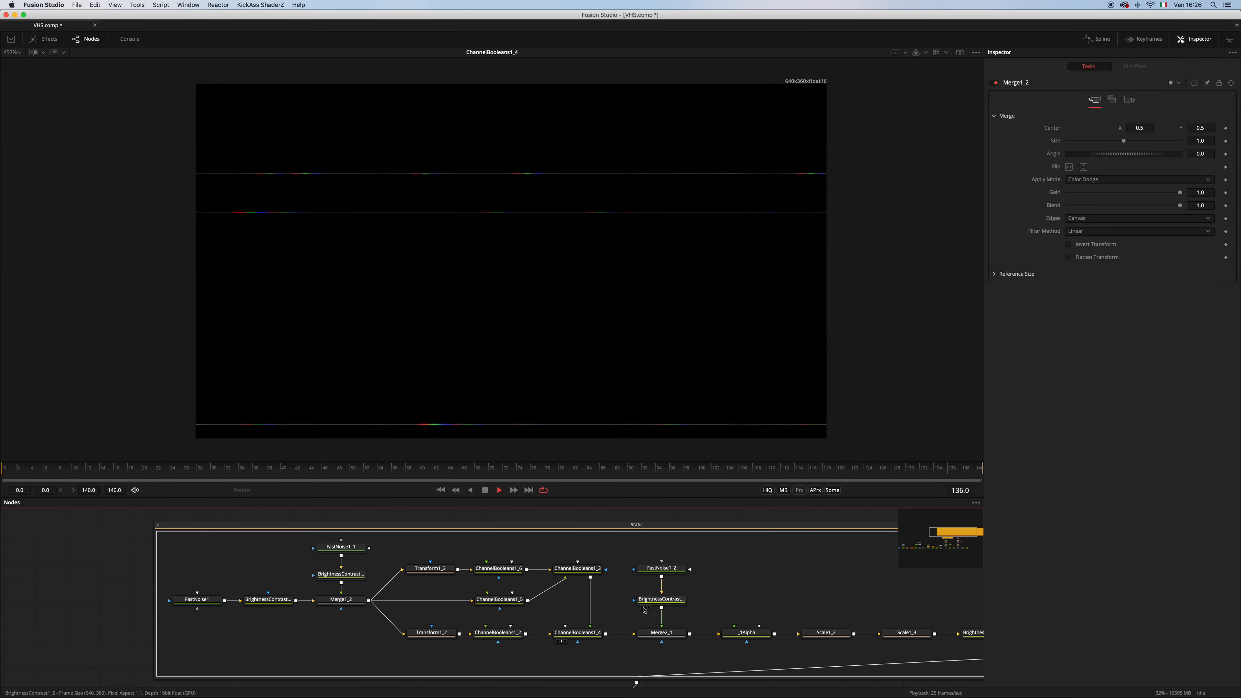
left_click_drag(673, 572, 686, 319)
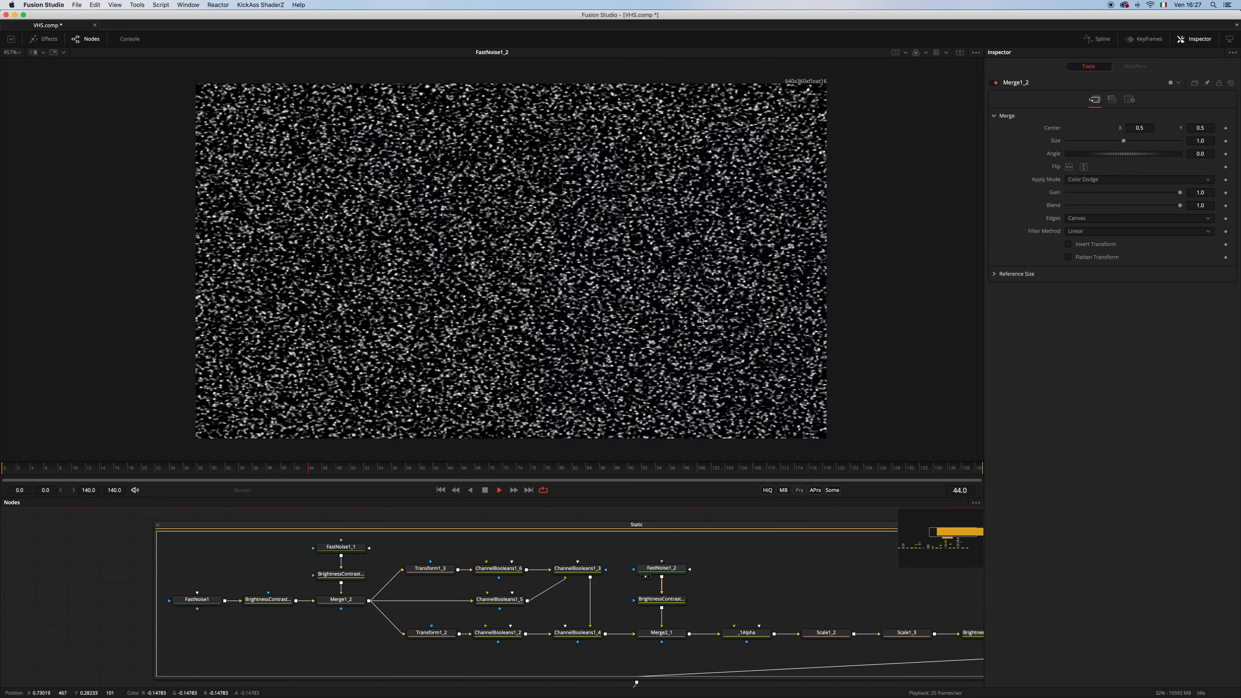
left_click_drag(661, 633, 694, 345)
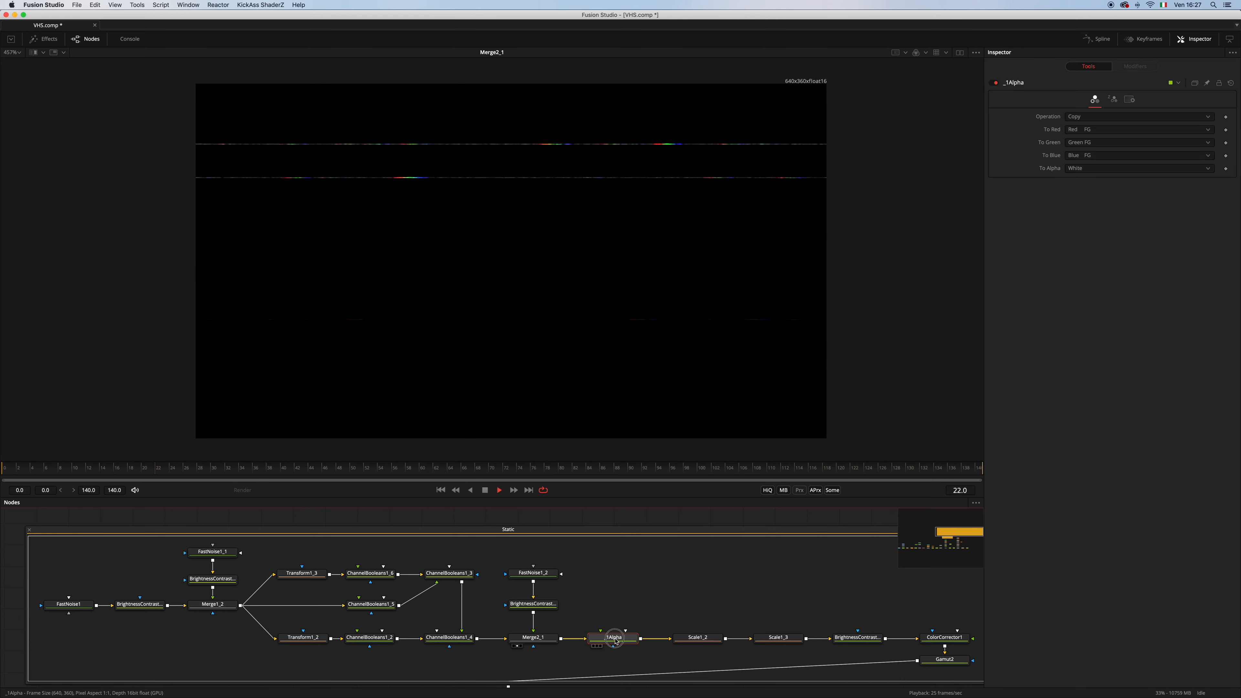
left_click_drag(614, 642, 662, 325)
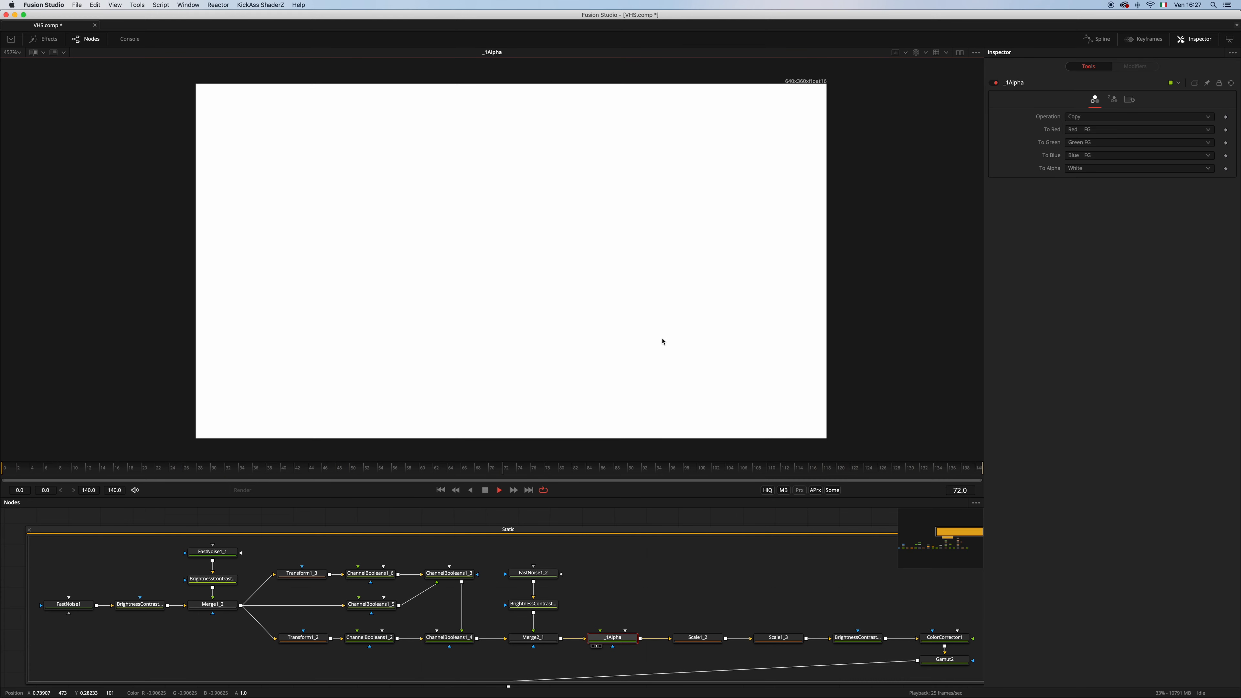
Show the colour channels of the _1Alpha output in the viewer and examine Scale1_3's size expression
key("c")
left_click_drag(662, 602, 635, 590)
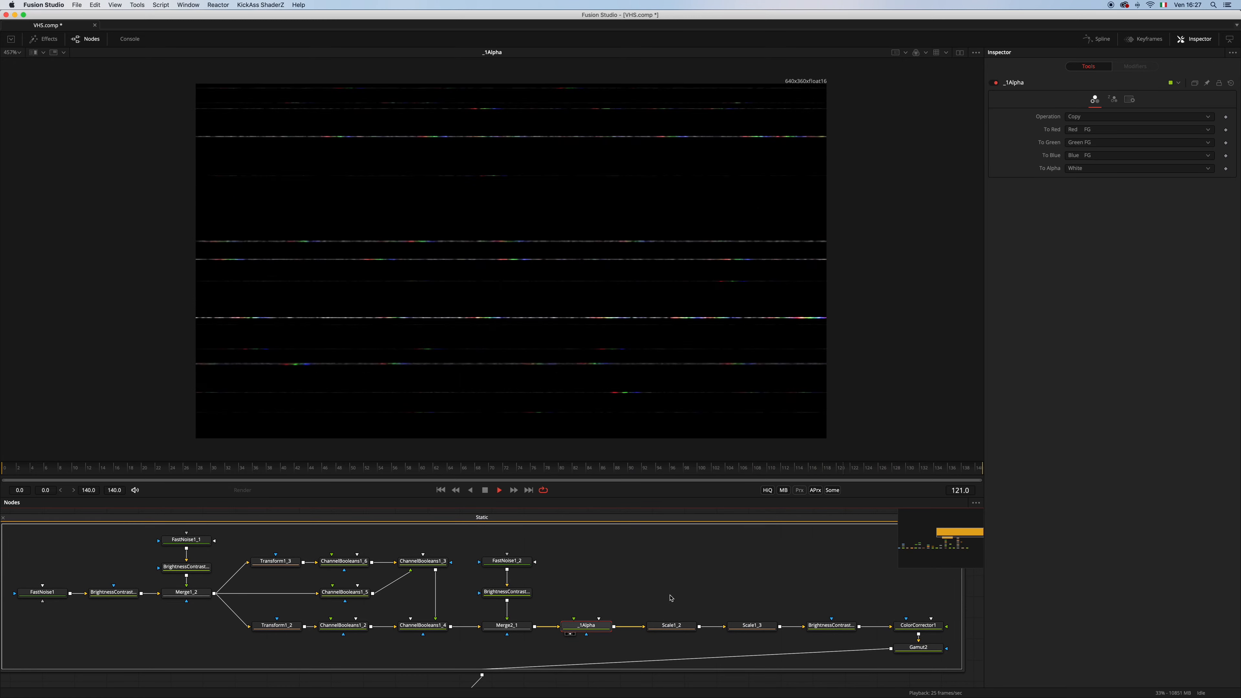
left_click(748, 626)
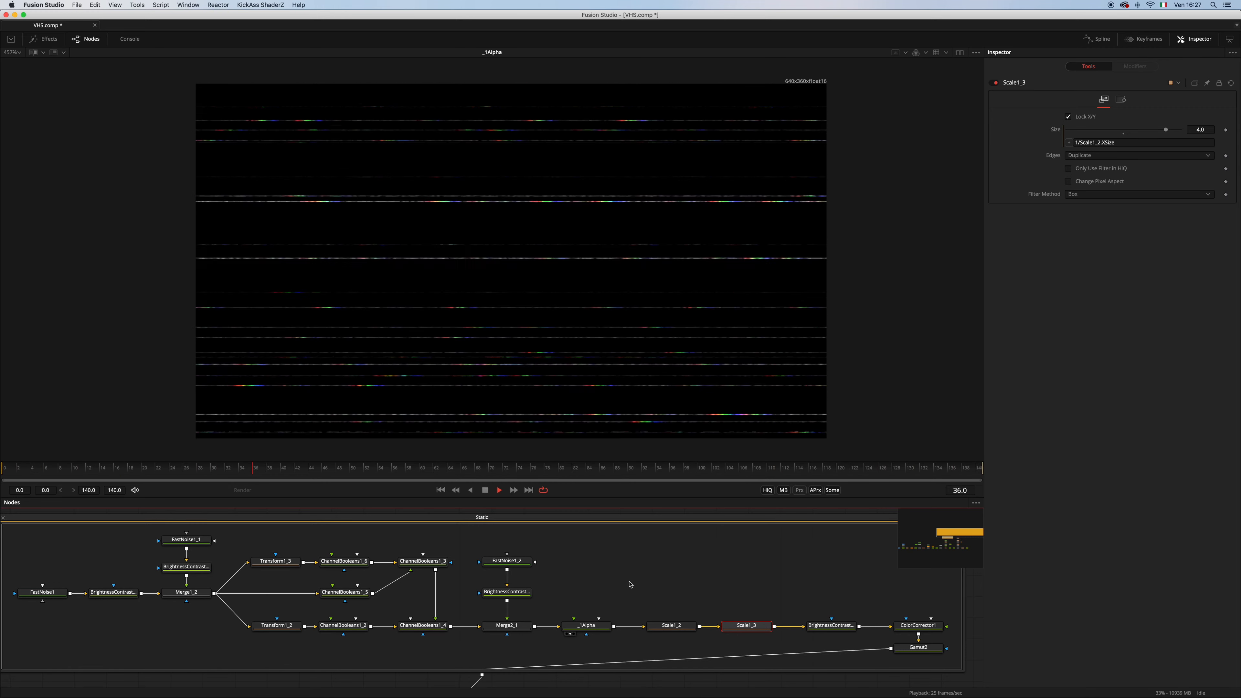
View Scale1's output from the start of the main node chain, fitted to the viewer
scroll(634, 577, "down", 3)
left_click_drag(547, 616, 711, 543)
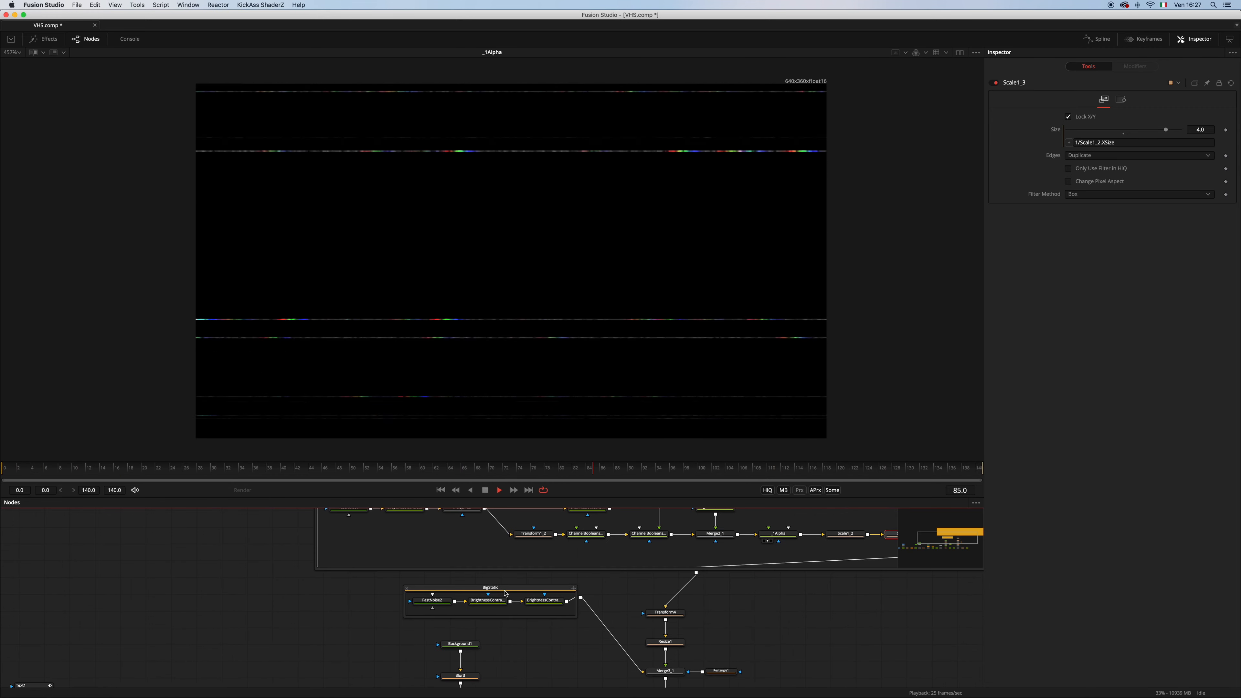
scroll(317, 636, "down", 2)
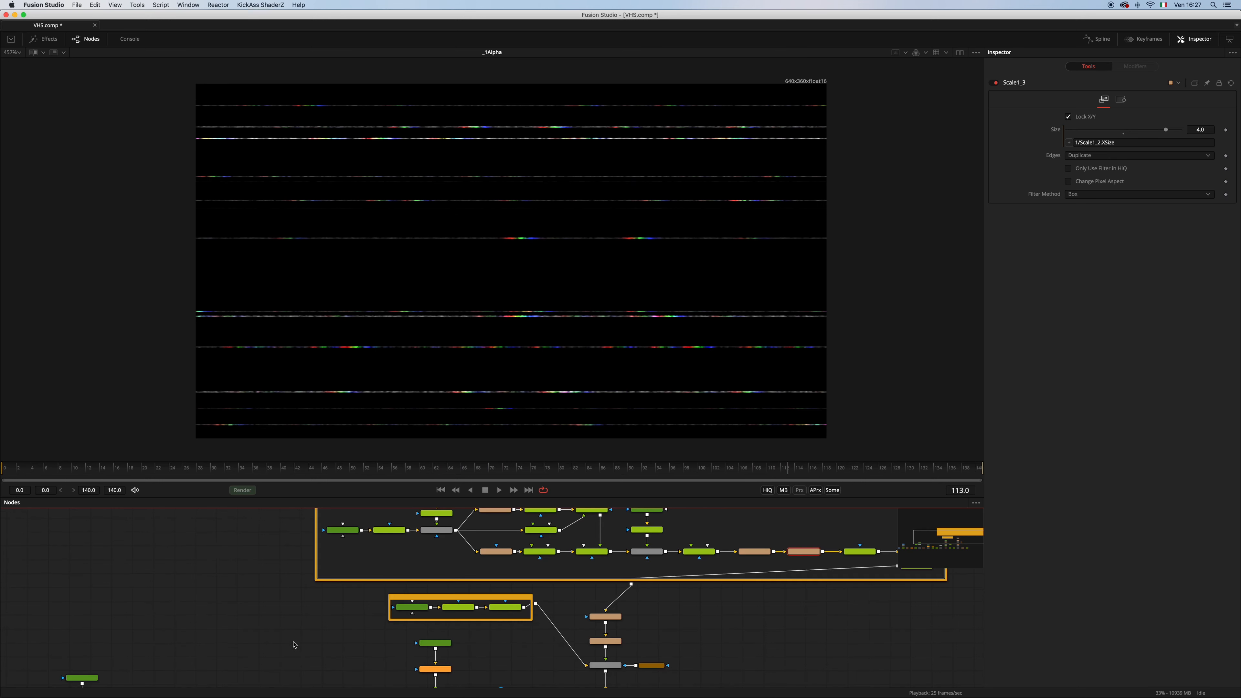
key("super+f")
left_click_drag(261, 576, 537, 483)
left_click_drag(305, 611, 388, 556)
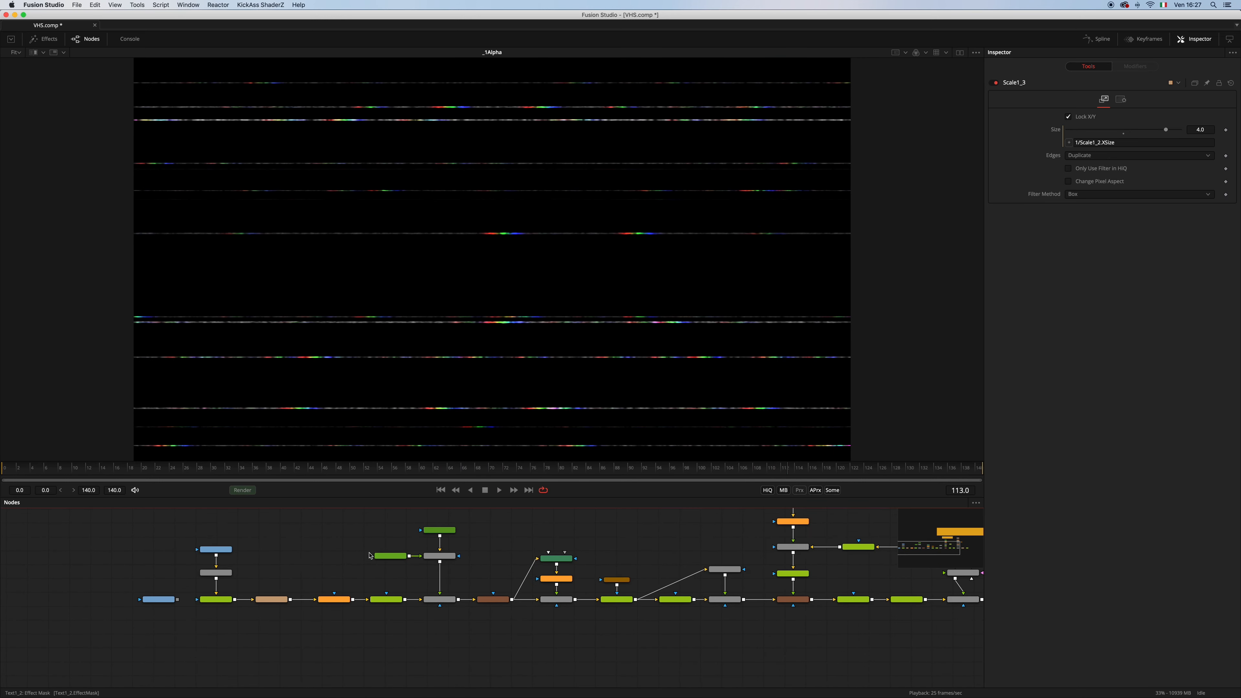
scroll(333, 605, "up", 3)
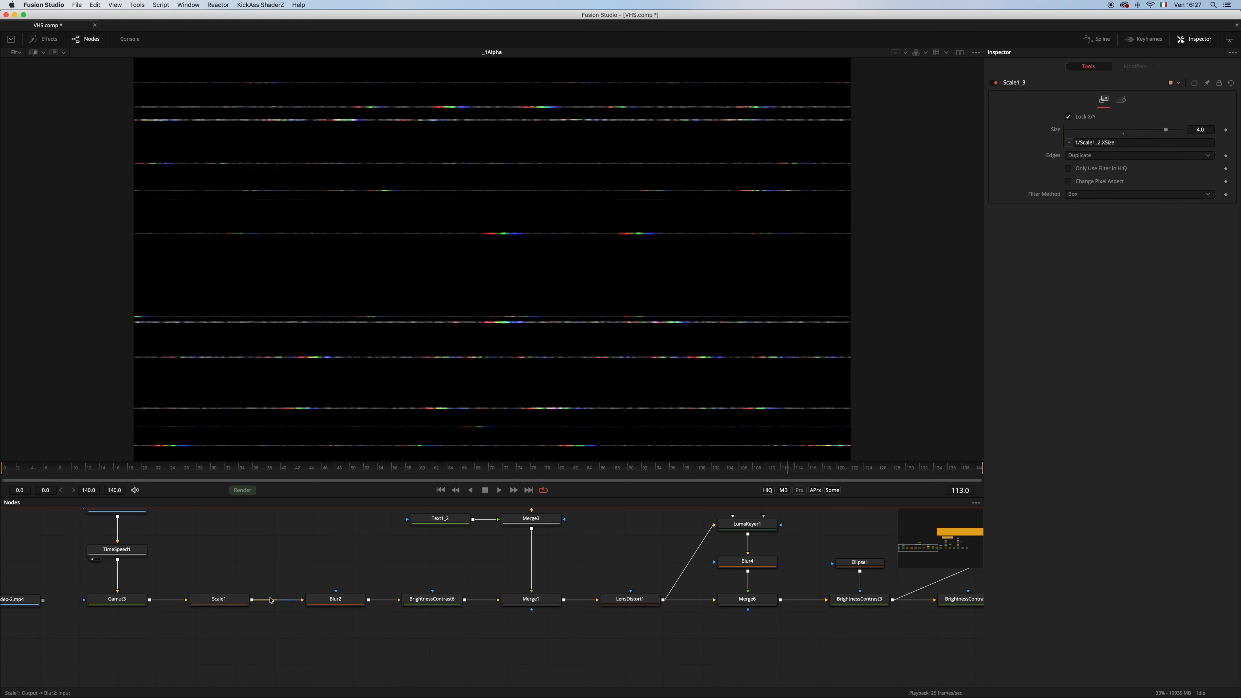
left_click_drag(218, 599, 342, 425)
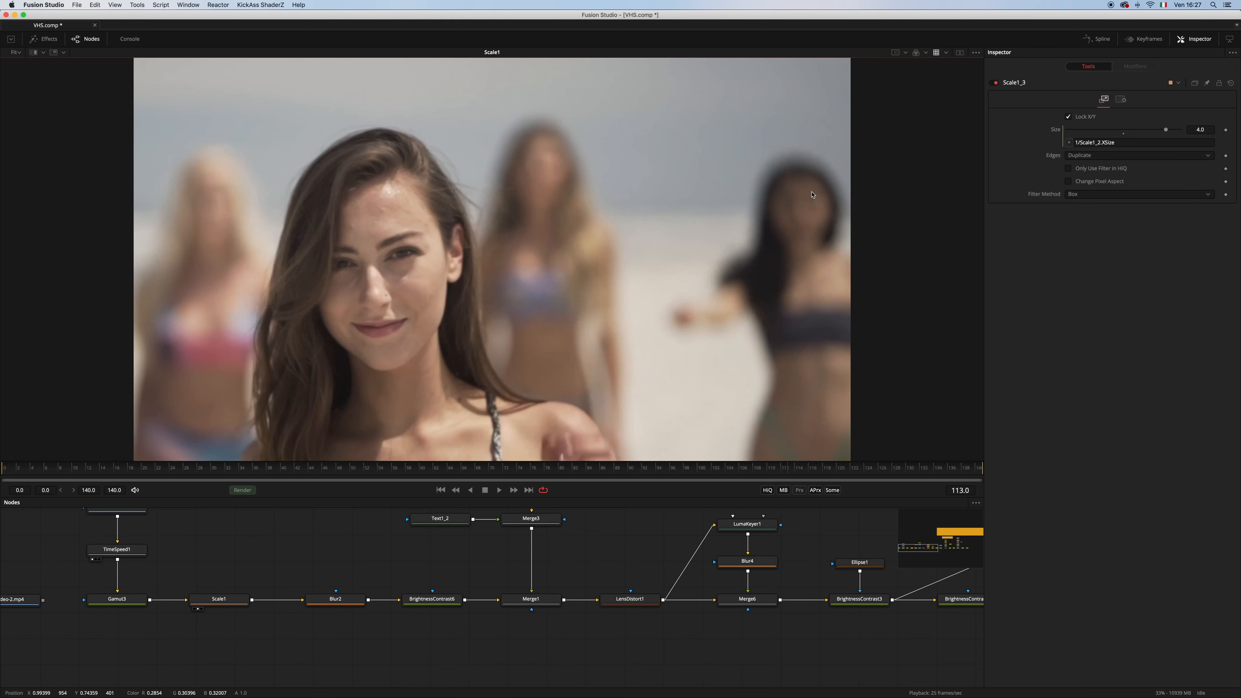
left_click_drag(278, 550, 320, 575)
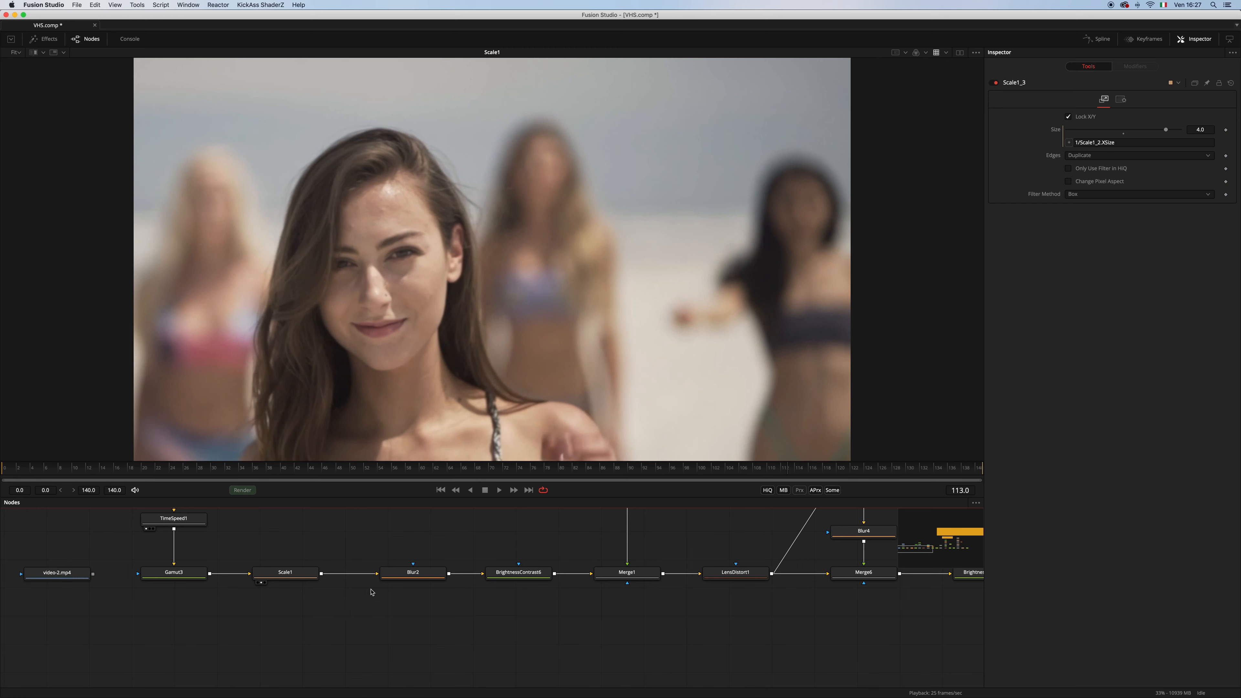
left_click(285, 572)
key("shift+space")
type("sca")
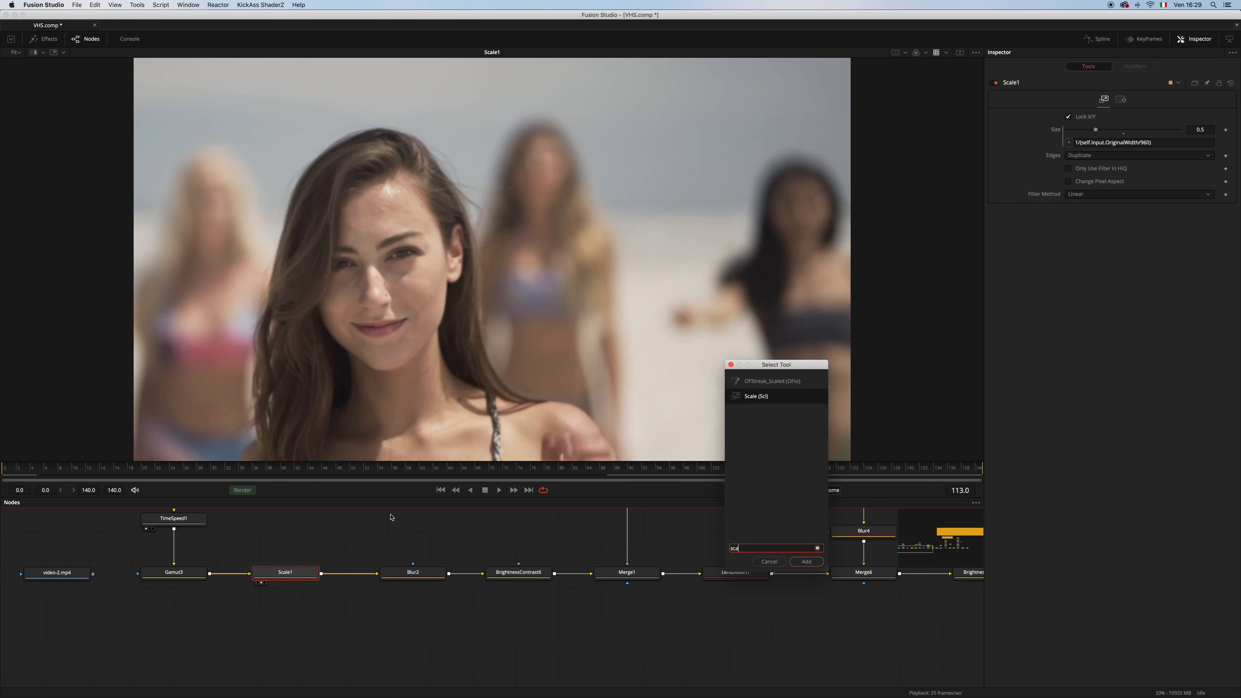
key("Return")
key("super+z")
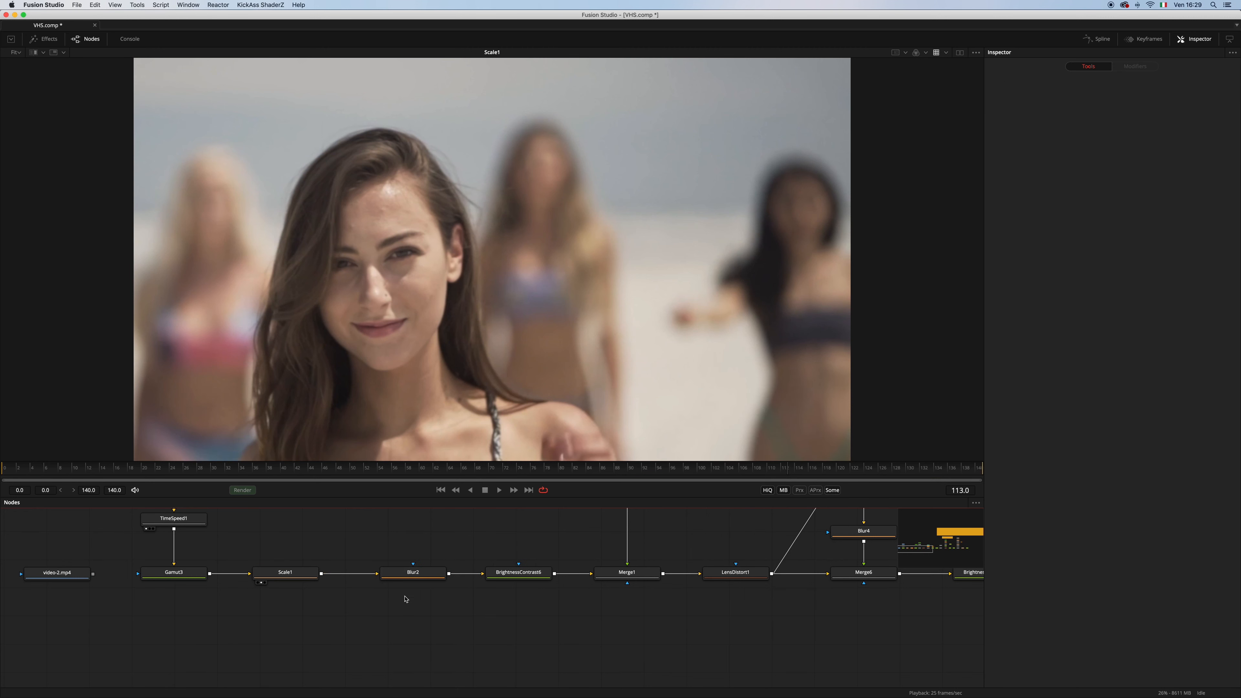
Add a Scale node fed by Scale1 as a separate branch, and paste a copy of it directly downstream
key("shift+space")
type("sc")
key("Return")
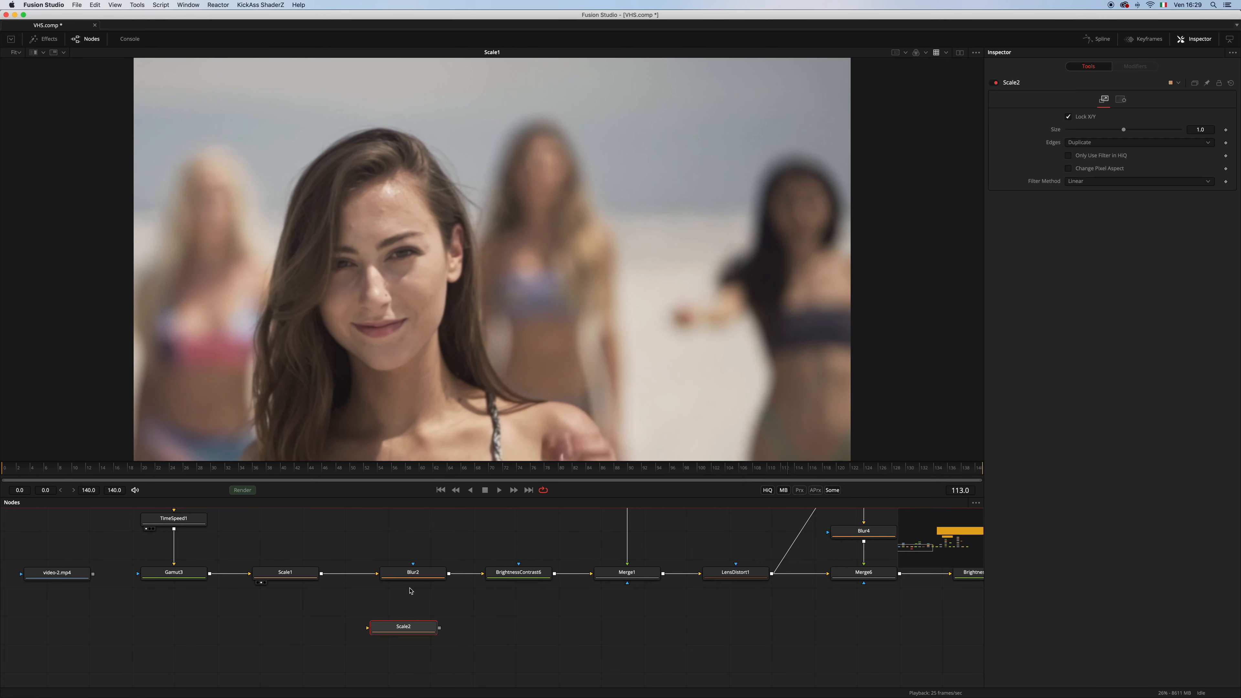
left_click_drag(321, 574, 372, 631)
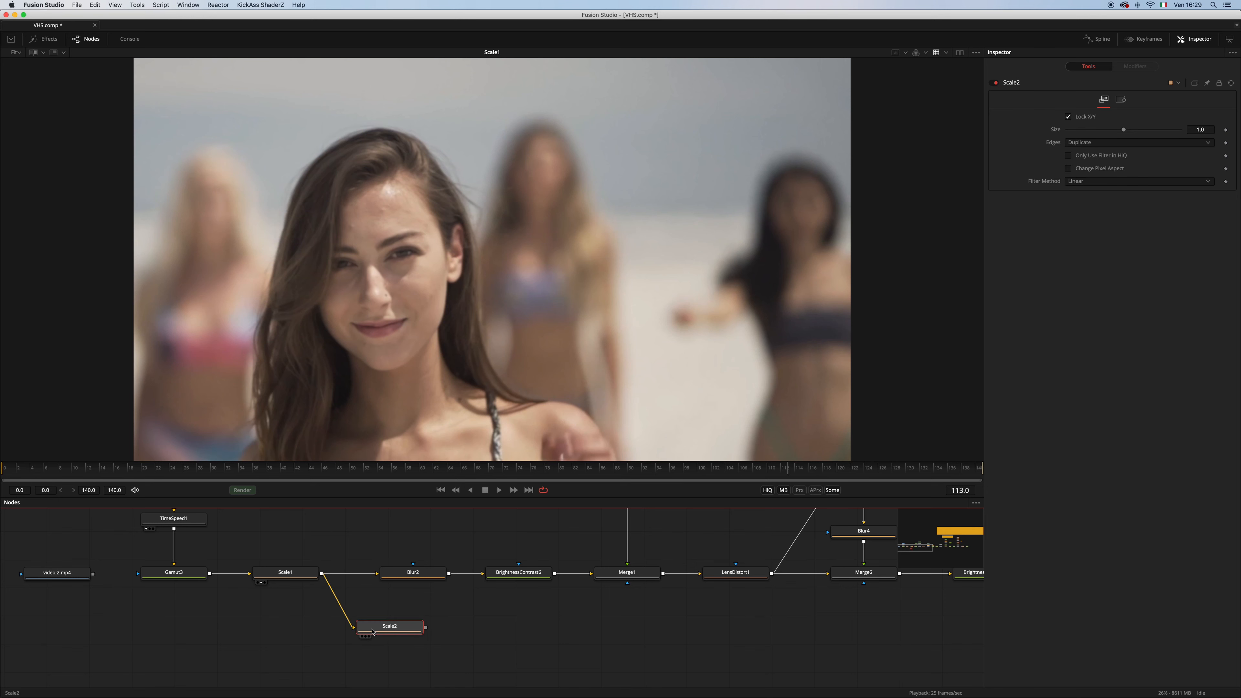
key("super+c")
key("super+v")
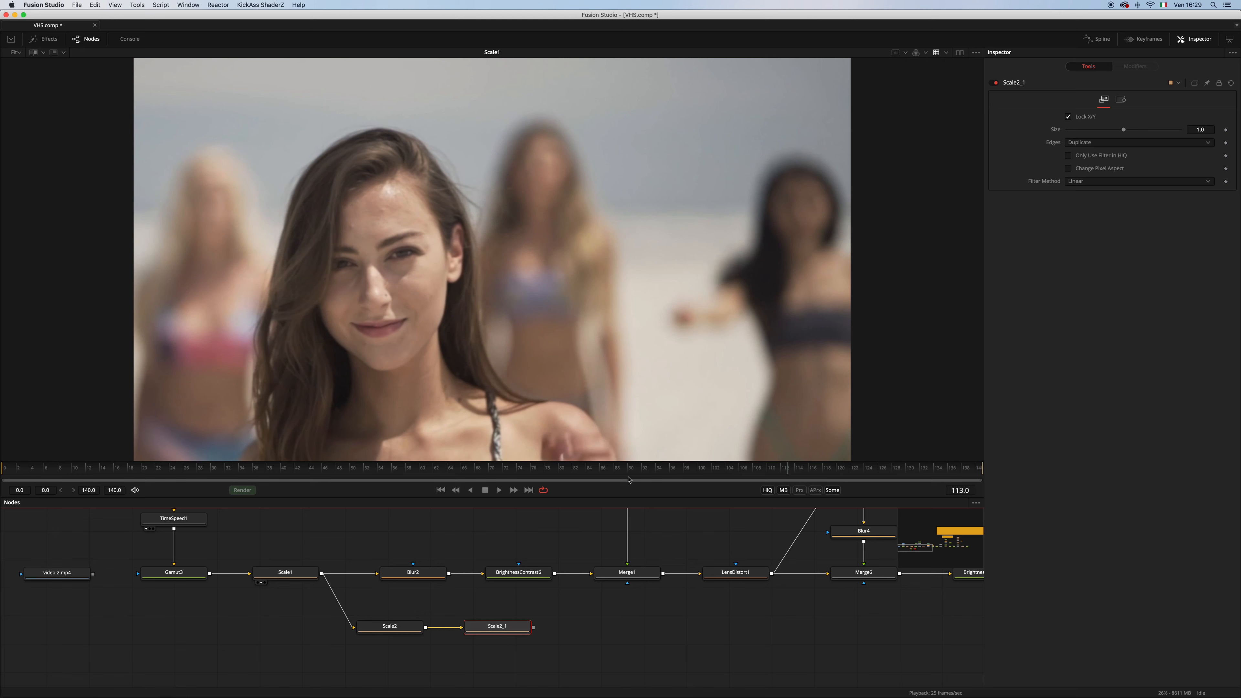
Enable an expression on the Size of the second new Scale node
right_click(1054, 134)
left_click(1078, 233)
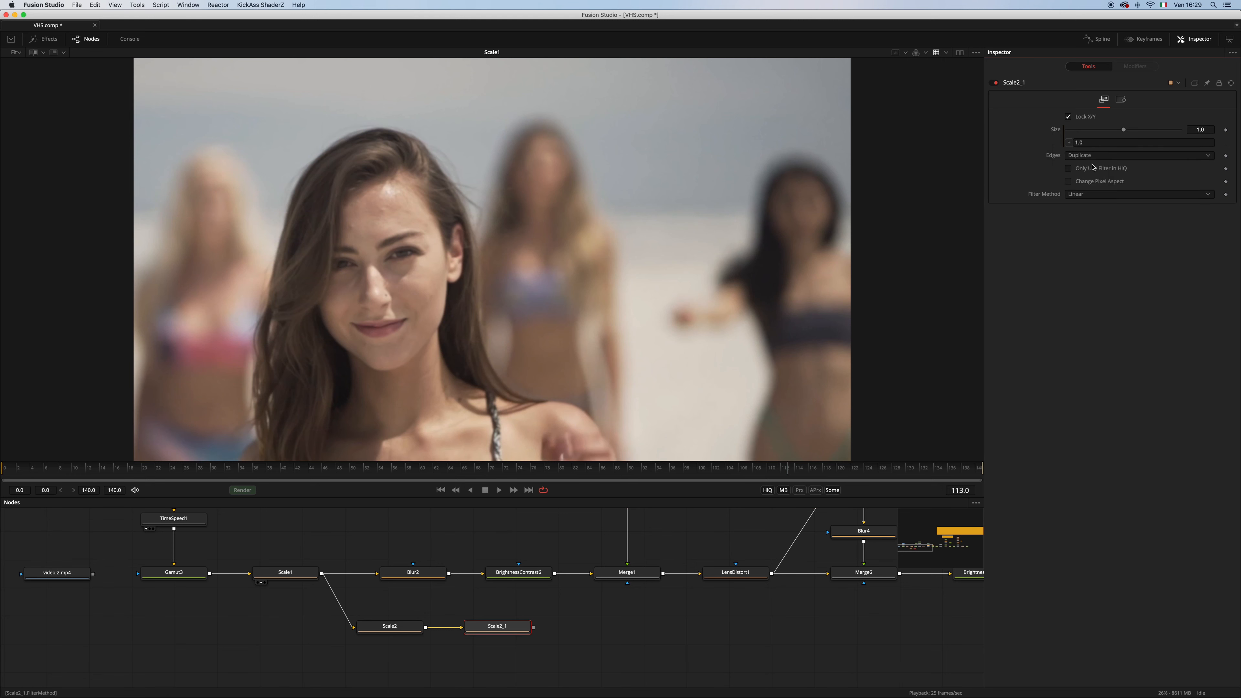